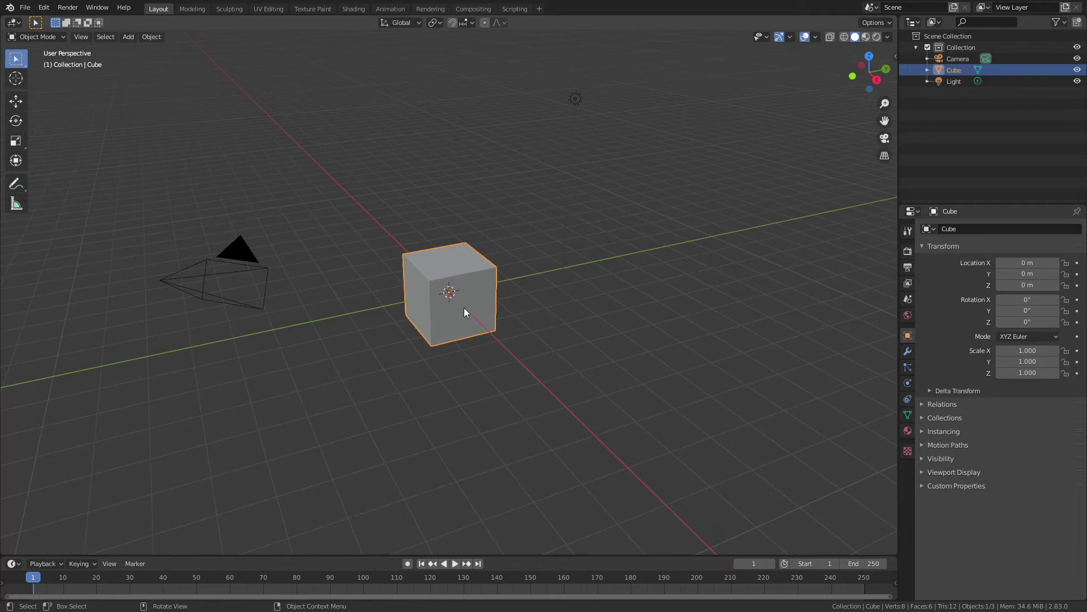
Delete the default cube and add an Ico Sphere with Subdivisions set to 1
key("x")
left_click(464, 308)
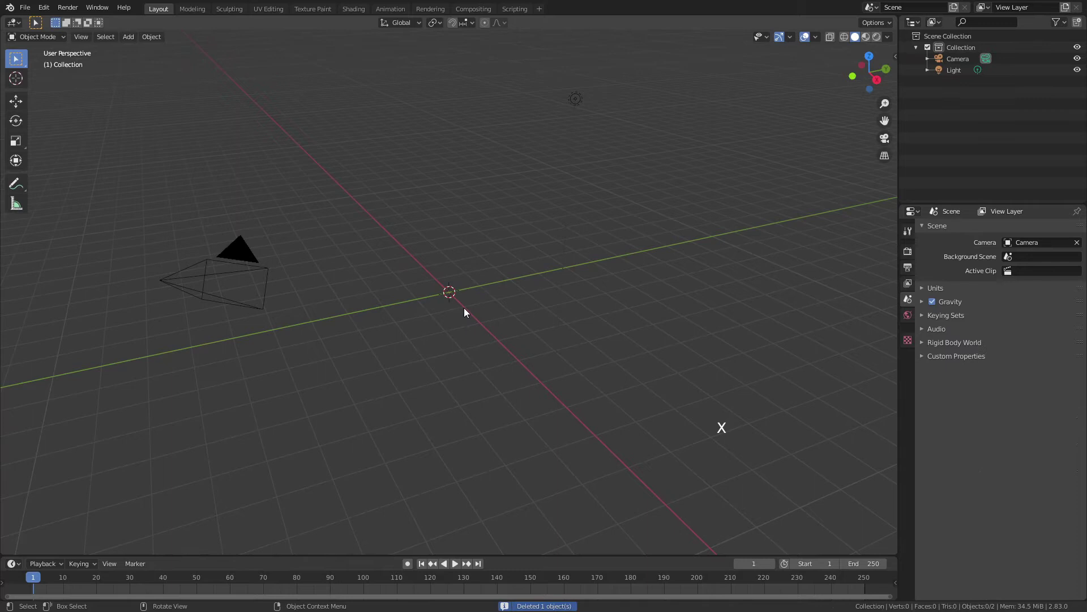
key("shift+a")
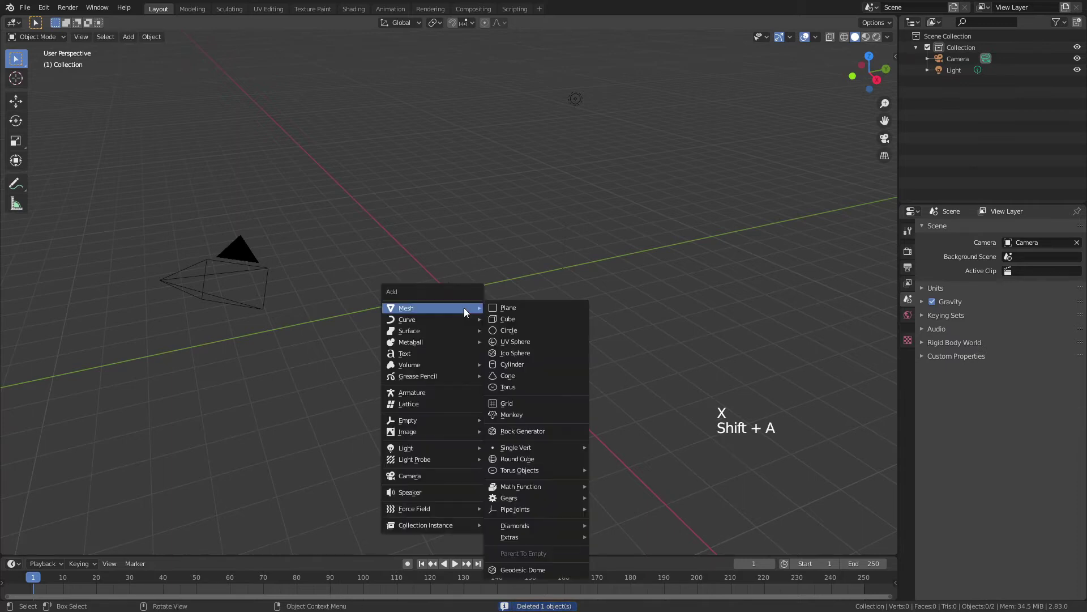
left_click(531, 350)
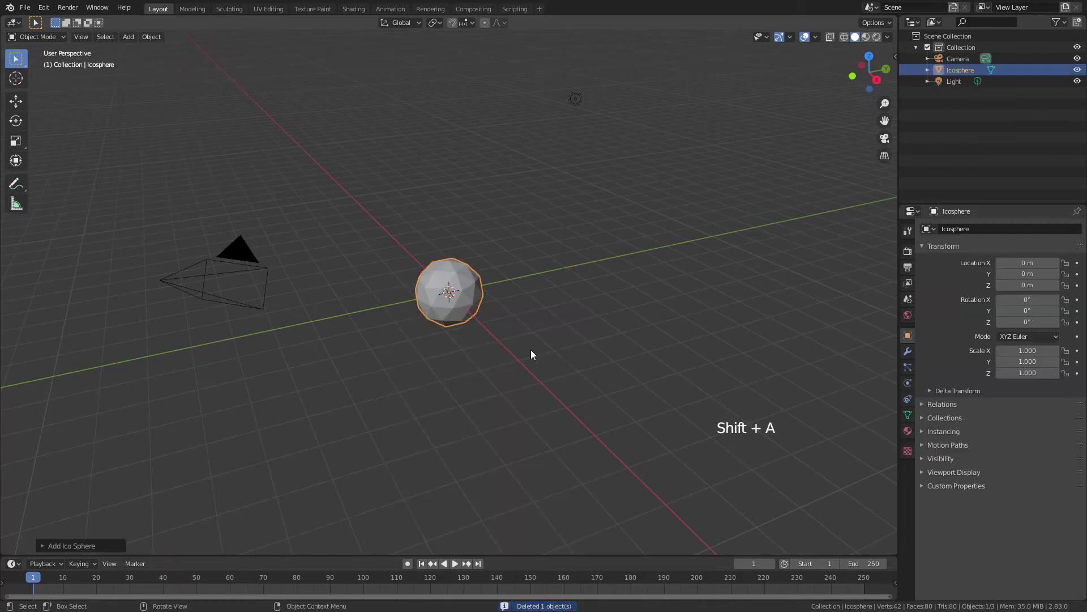
left_click(42, 544)
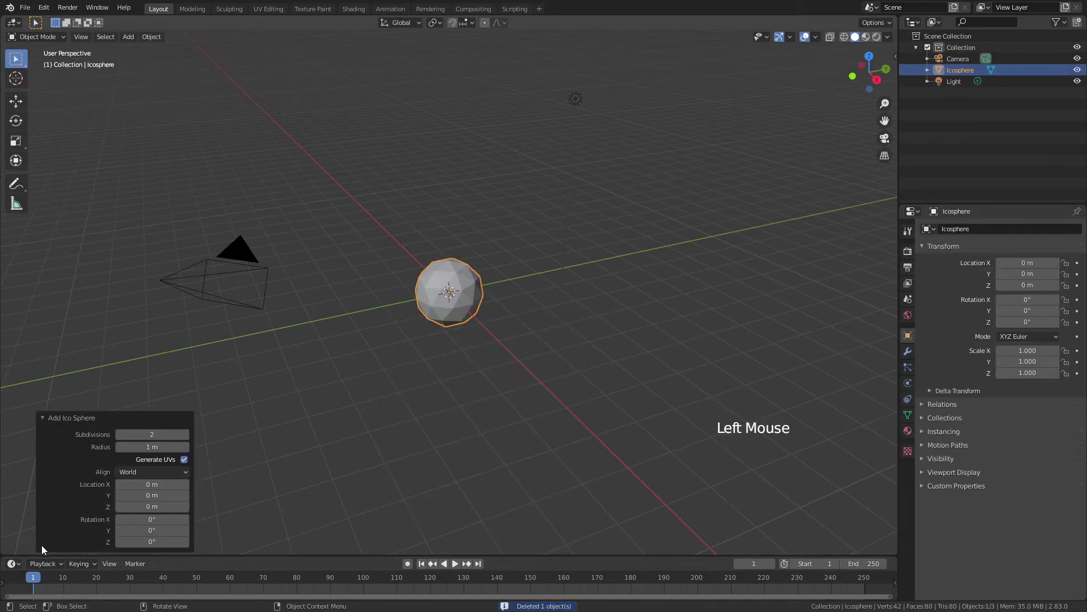
left_click(118, 436)
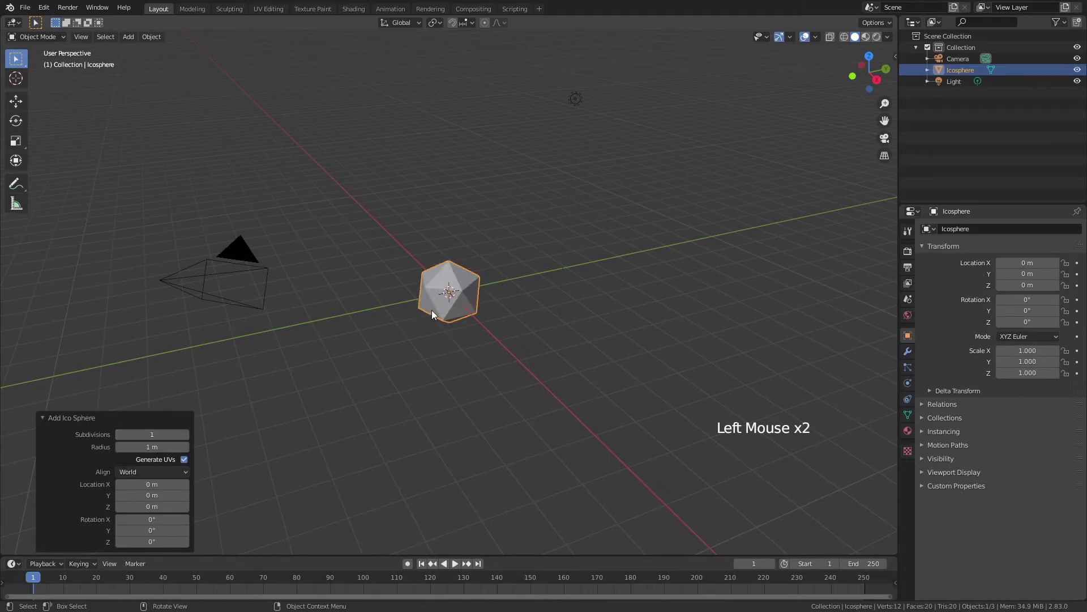
scroll(461, 286, "up", 6)
In Edit Mode, subdivide the icosphere's mesh with 5 cuts
key("Tab")
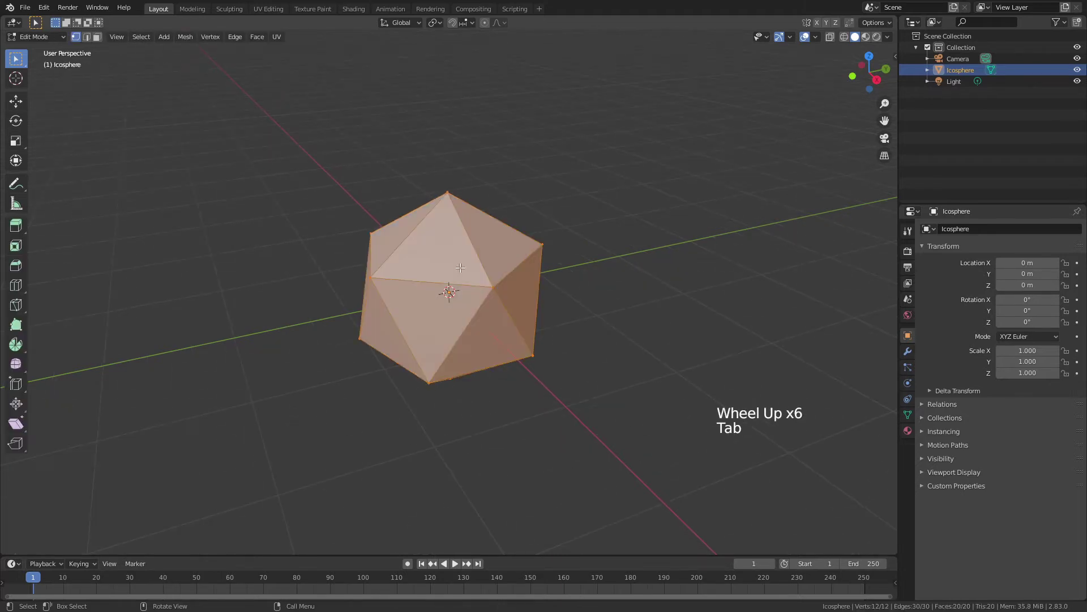
right_click(456, 266)
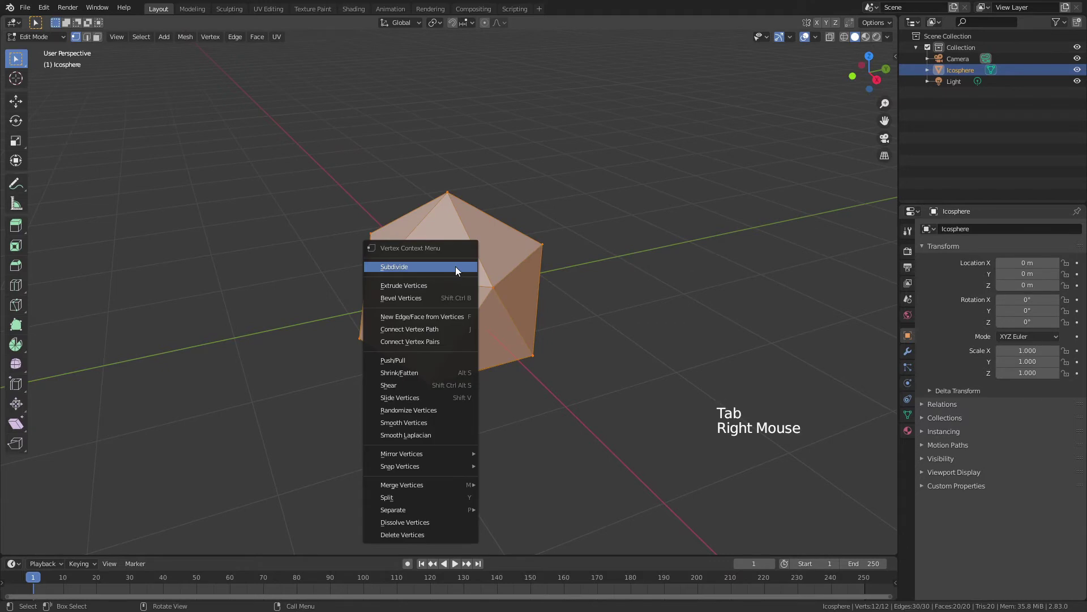
left_click(456, 266)
left_click(187, 467)
left_click(187, 466)
left_click(187, 467)
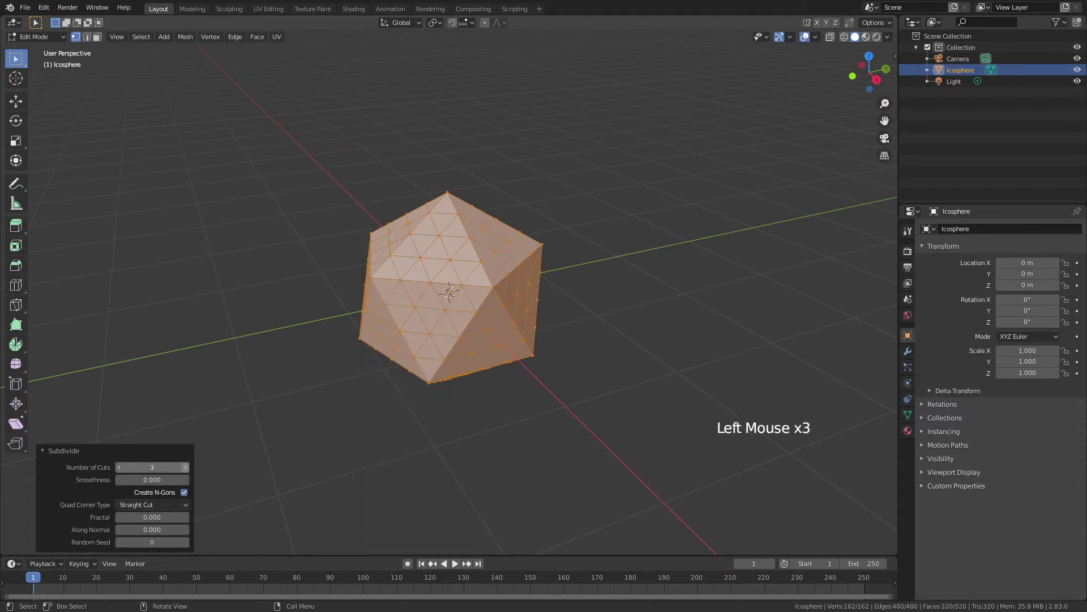
left_click(187, 467)
left_click(187, 467)
left_click(187, 467)
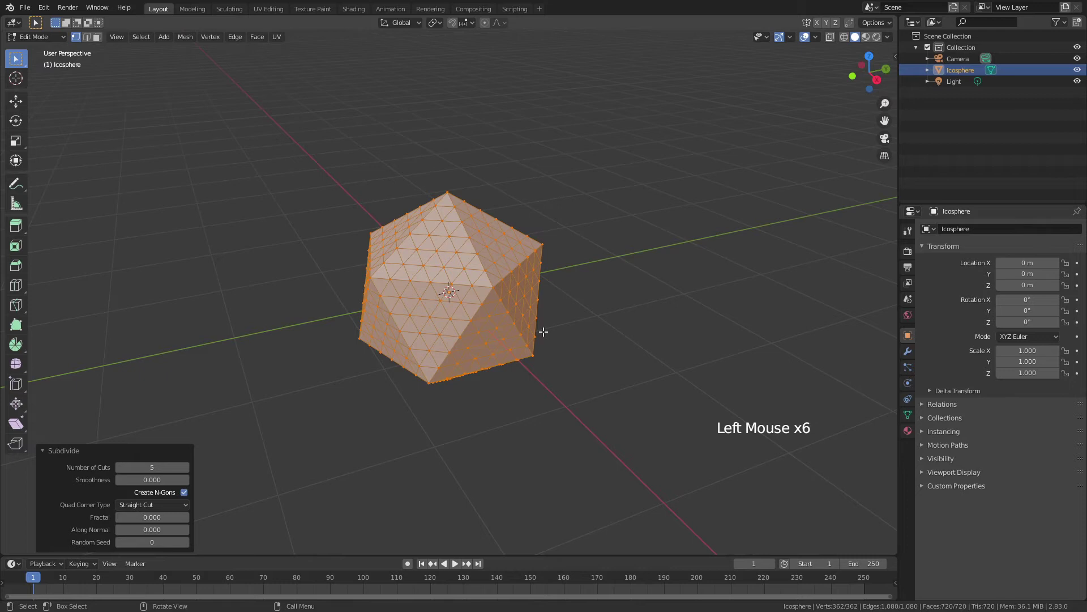
Back in Object Mode, add a UV Sphere and give it smooth shading
key("Tab")
scroll(491, 327, "down", 2)
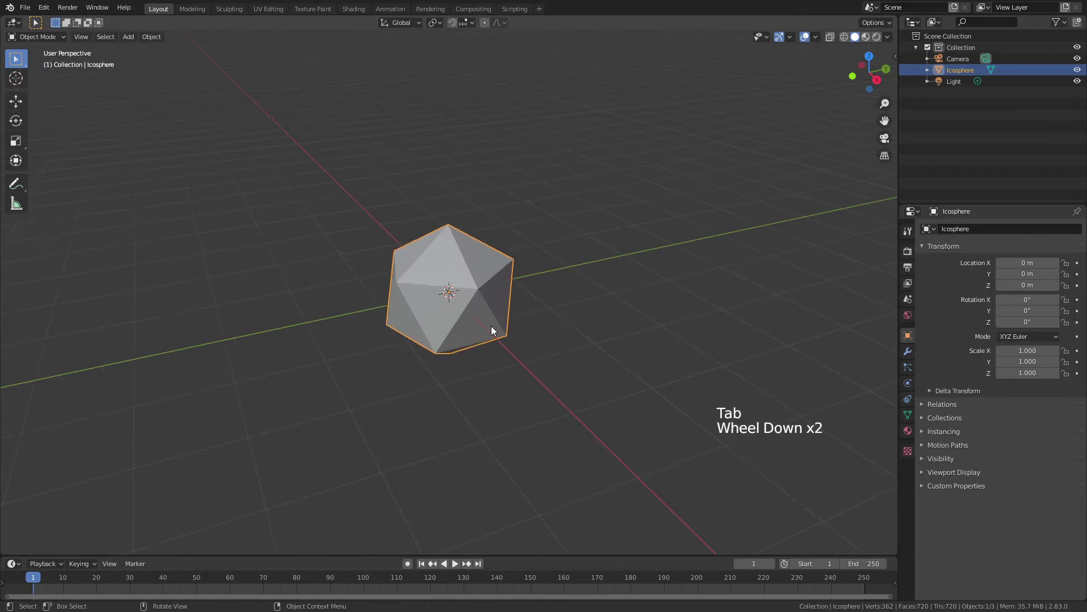
key("shift+a")
mouse_move(509, 321)
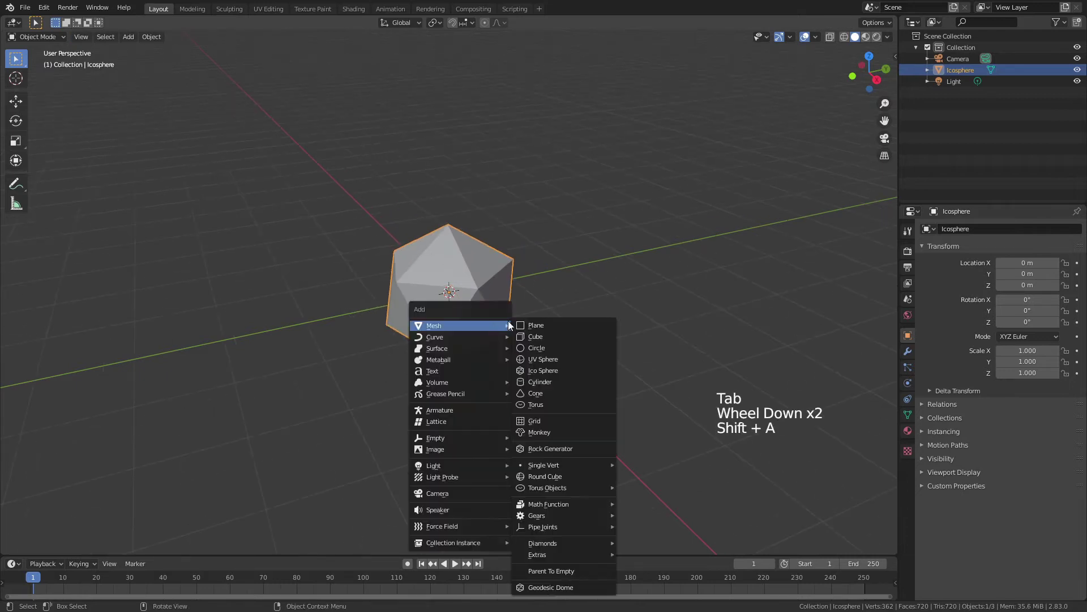
left_click(538, 358)
right_click(457, 305)
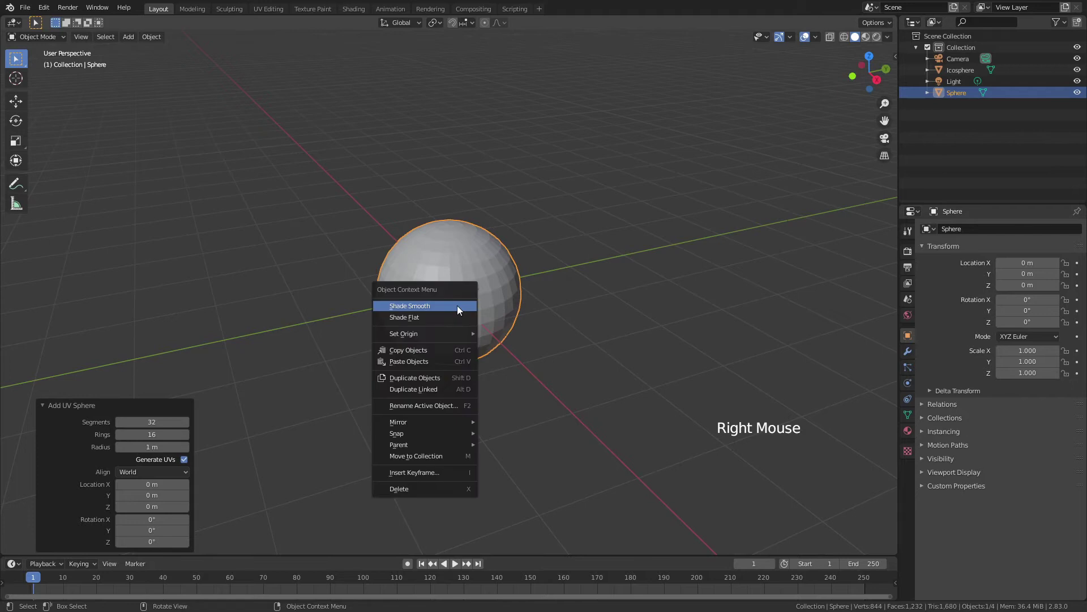
left_click(457, 305)
Move the UV sphere far aside on the ground plane, then reselect the icosphere
key("g")
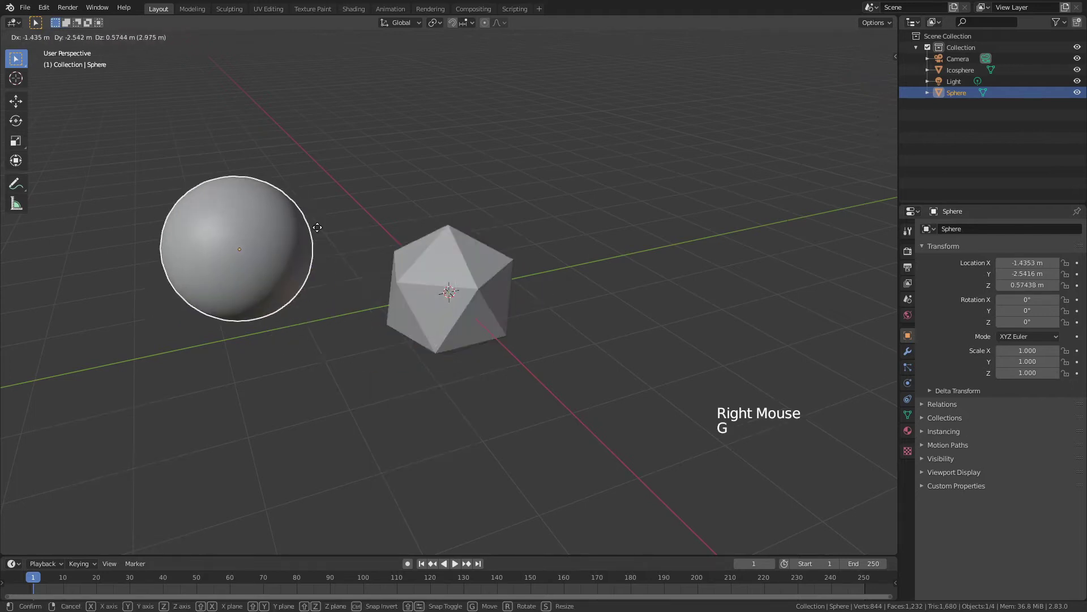
key("shift+z")
left_click(195, 102)
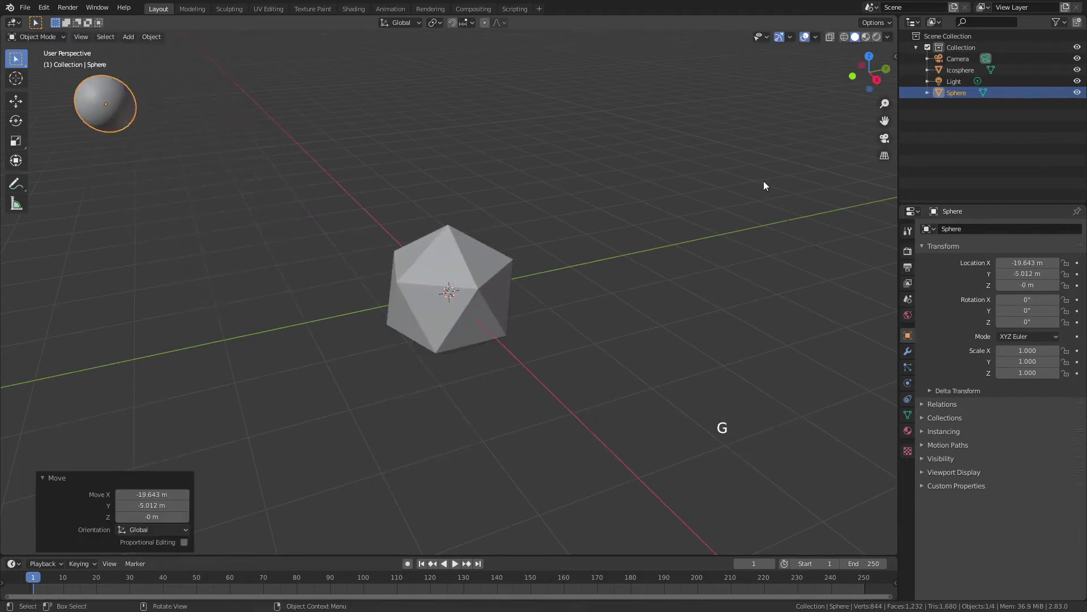
left_click(495, 313)
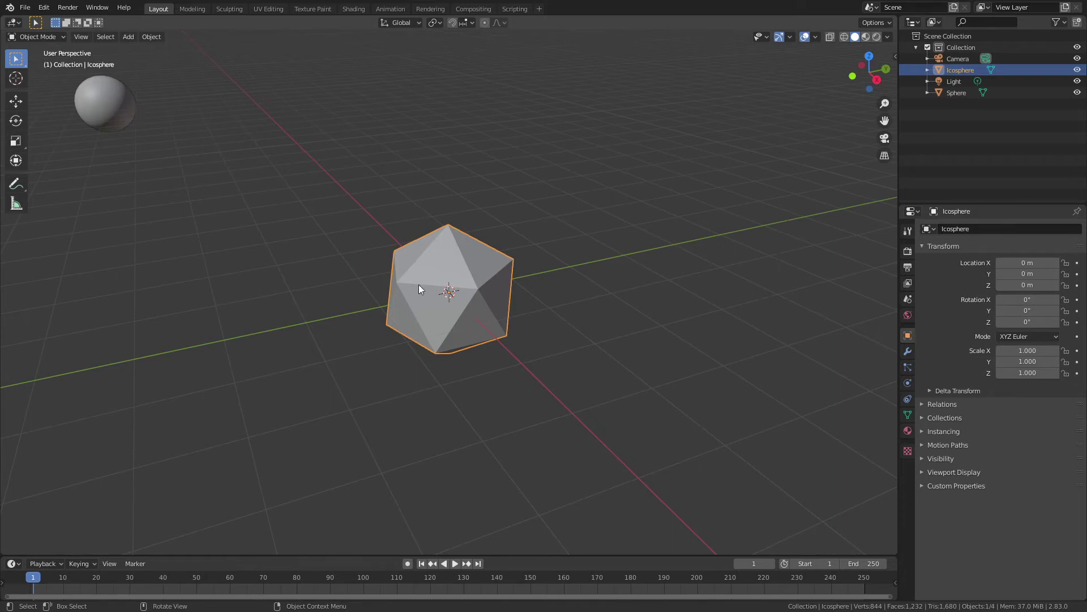
Add a particle system to the icosphere and set its type to Hair
left_click(475, 278)
key("Tab")
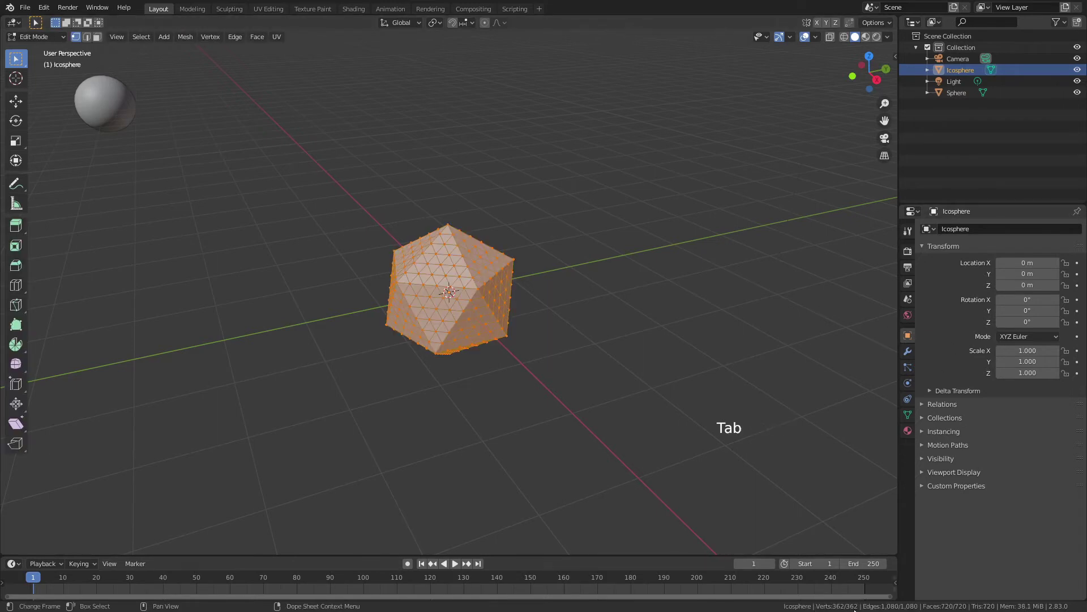
left_click(908, 367)
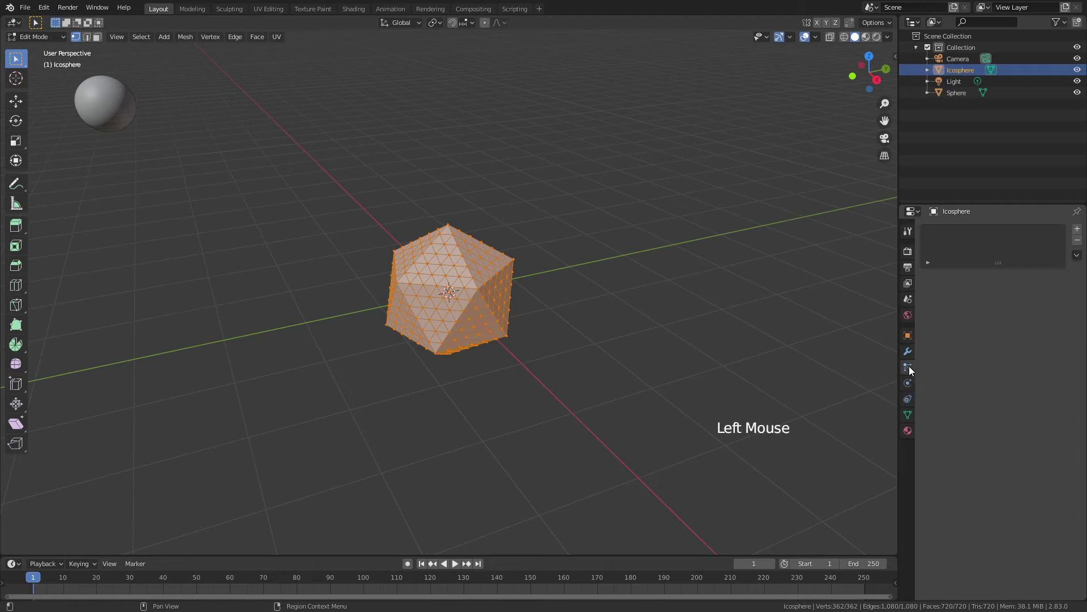
left_click(1077, 229)
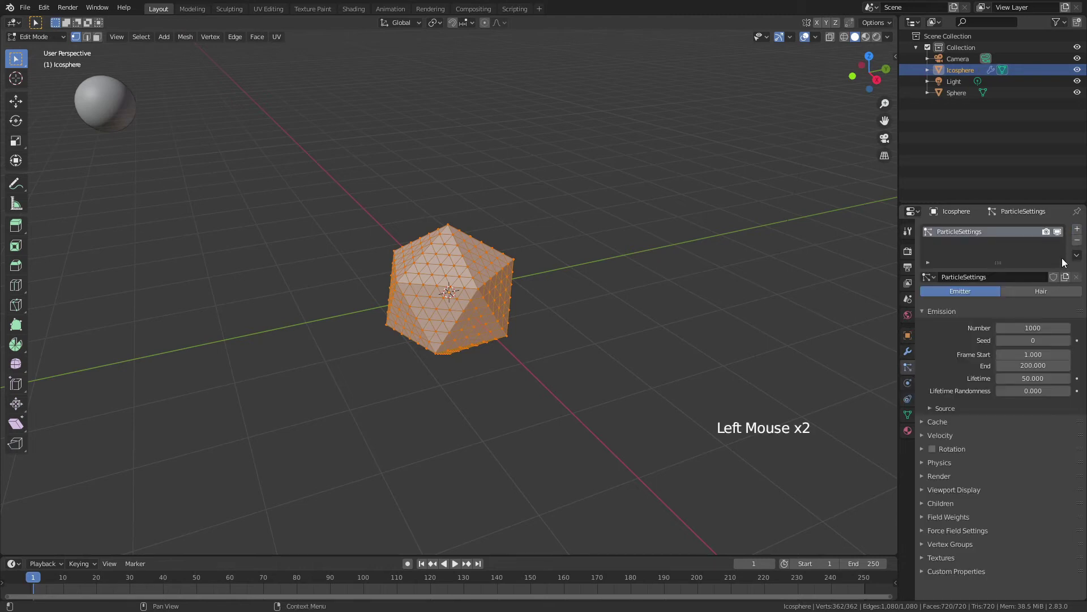
key("Tab")
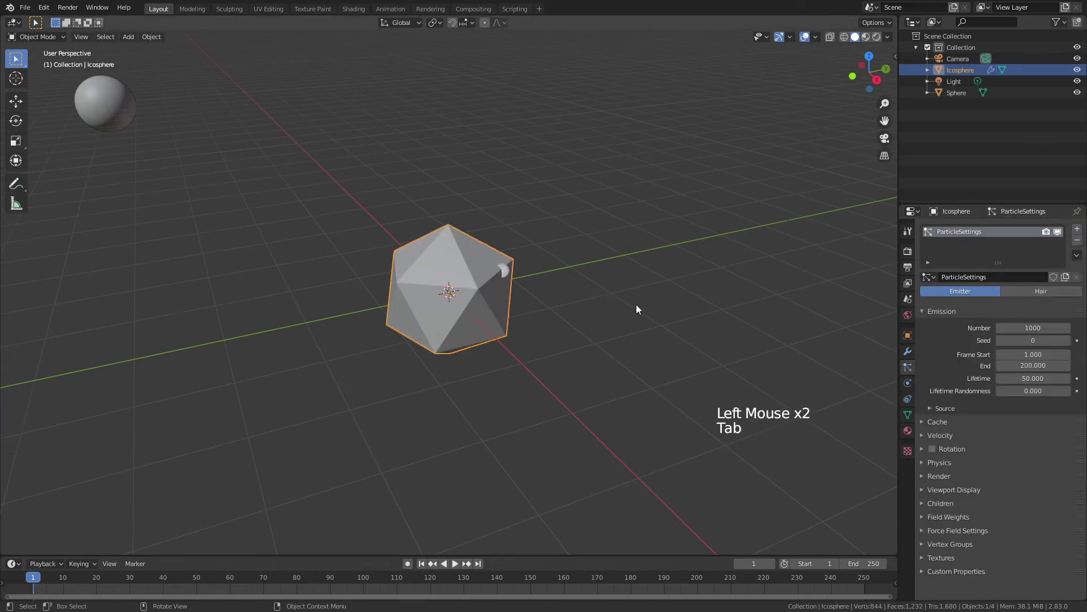
left_click(1041, 290)
Set the hair count to 362 and emit the hairs from Verts
left_click(1037, 340)
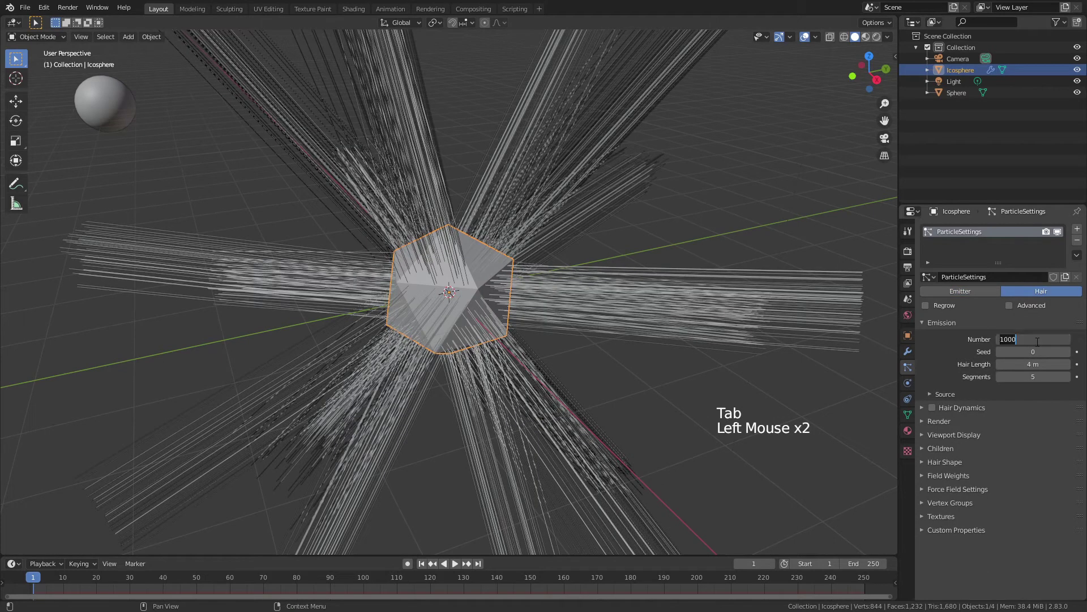
type("326")
key("BackSpace")
type("62")
key("Return")
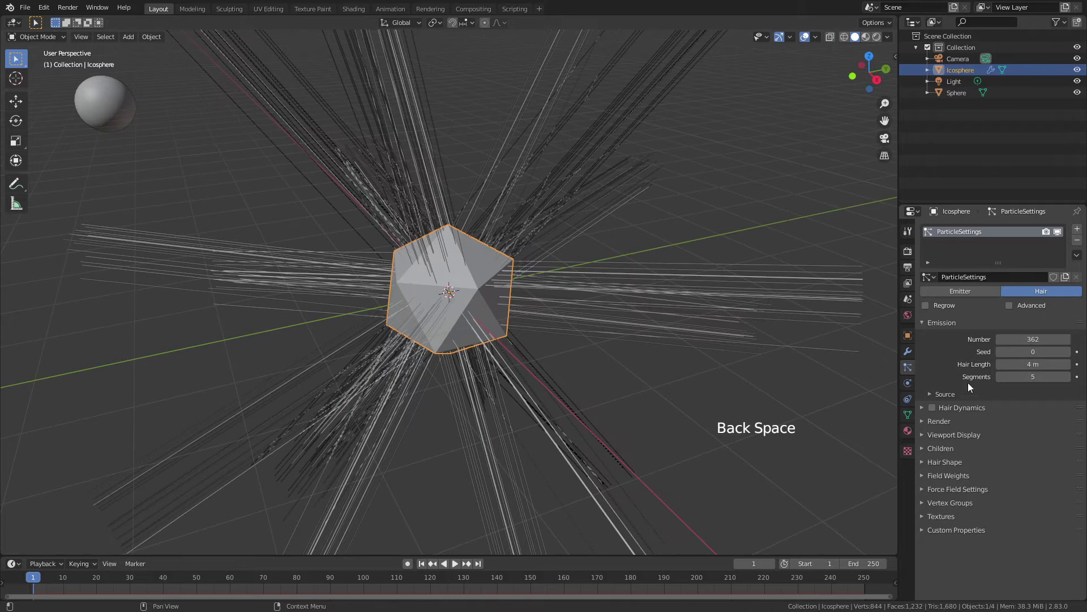
left_click(943, 394)
left_click(1029, 411)
left_click(1011, 425)
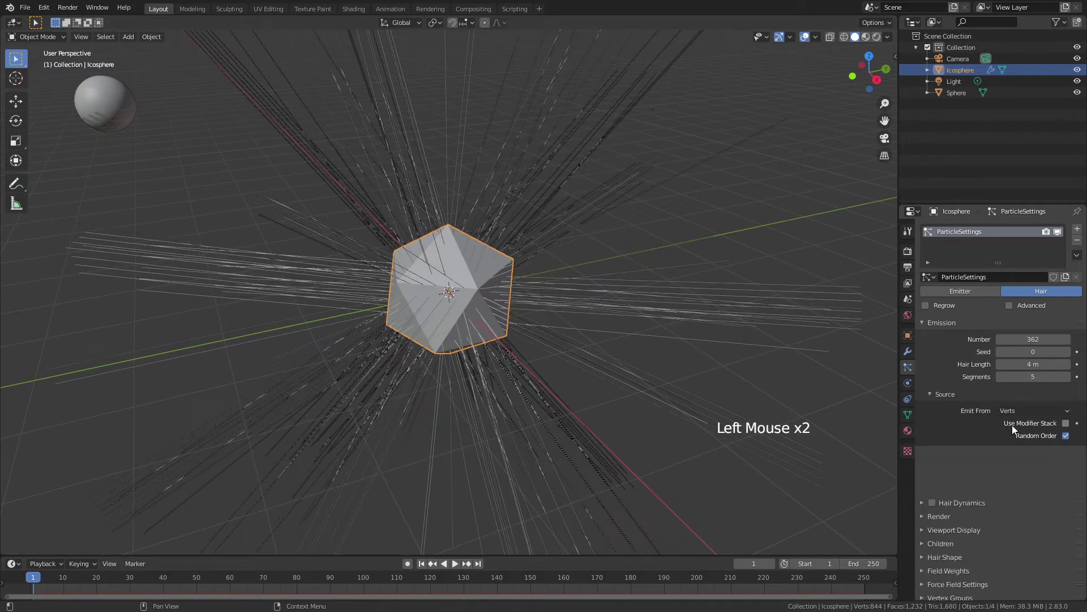
Render the hair particles as Object, using Sphere as the instance object
left_click(1066, 435)
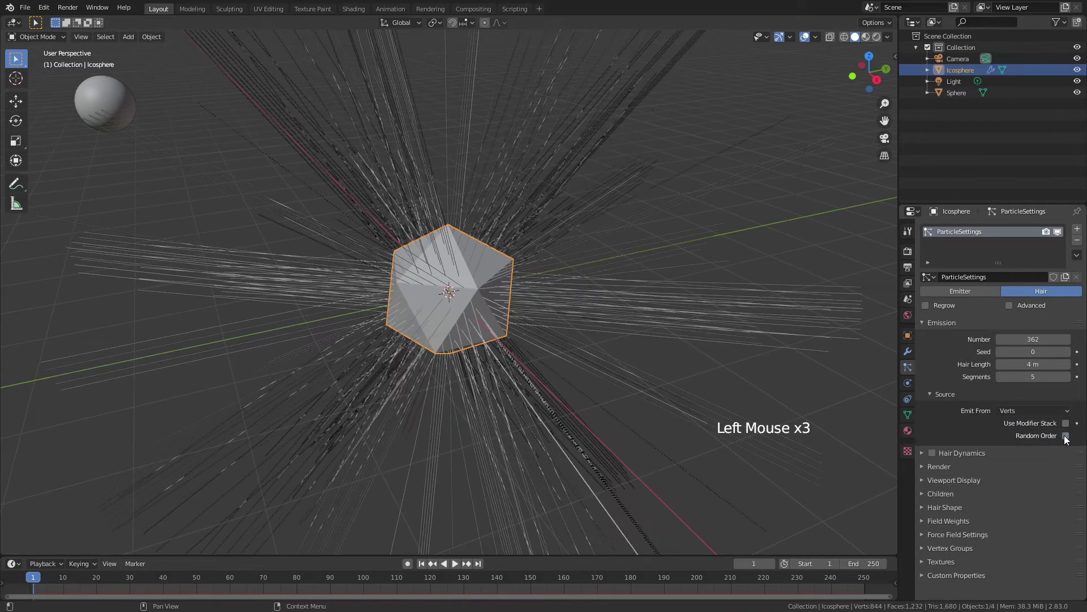
left_click(922, 466)
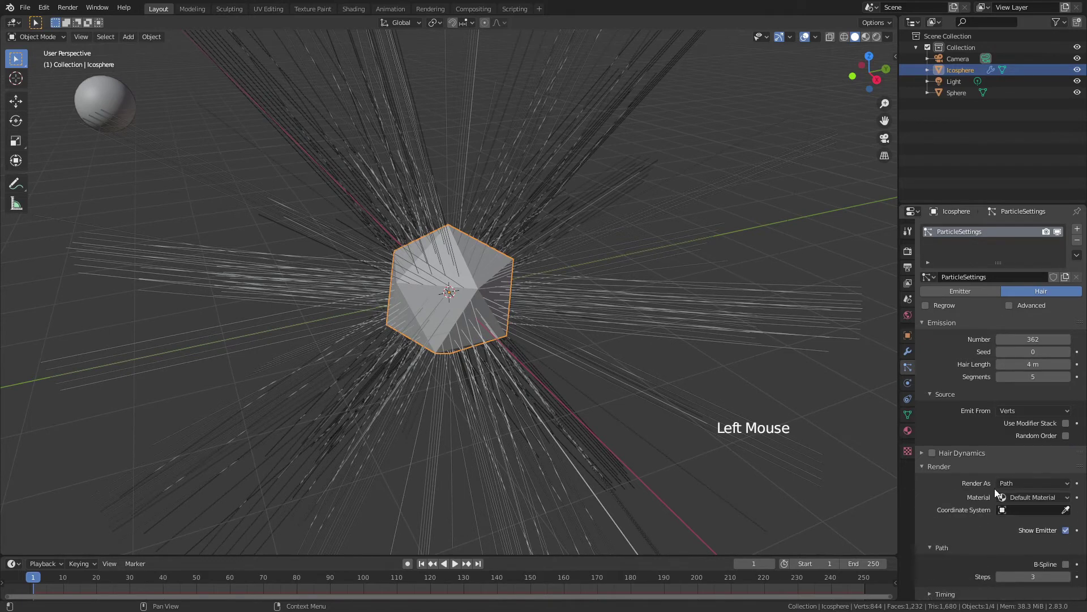
left_click_drag(1024, 484, 1011, 522)
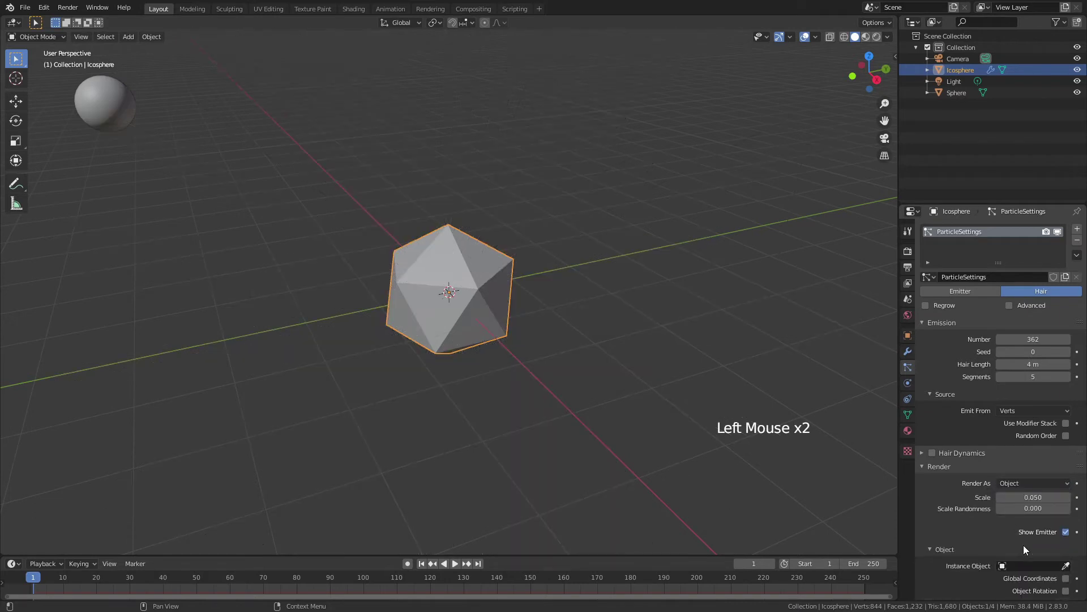
left_click(1030, 566)
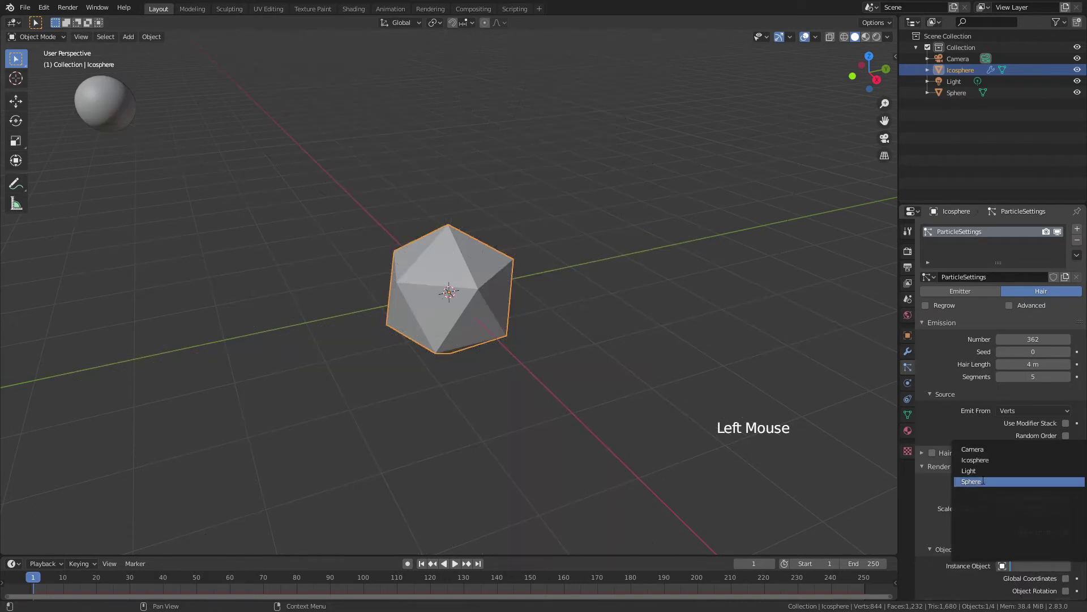
left_click(982, 481)
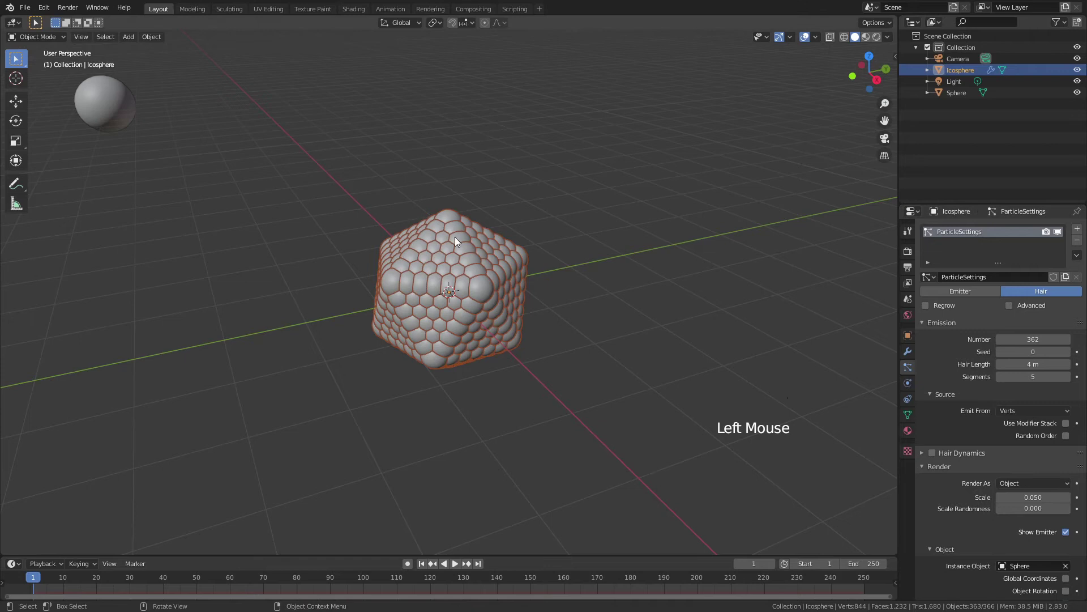
Shrink the instanced spheres' render scale to 0.024
left_click(1033, 497, "shift")
left_click_drag(1033, 497, 1013, 497, "shift")
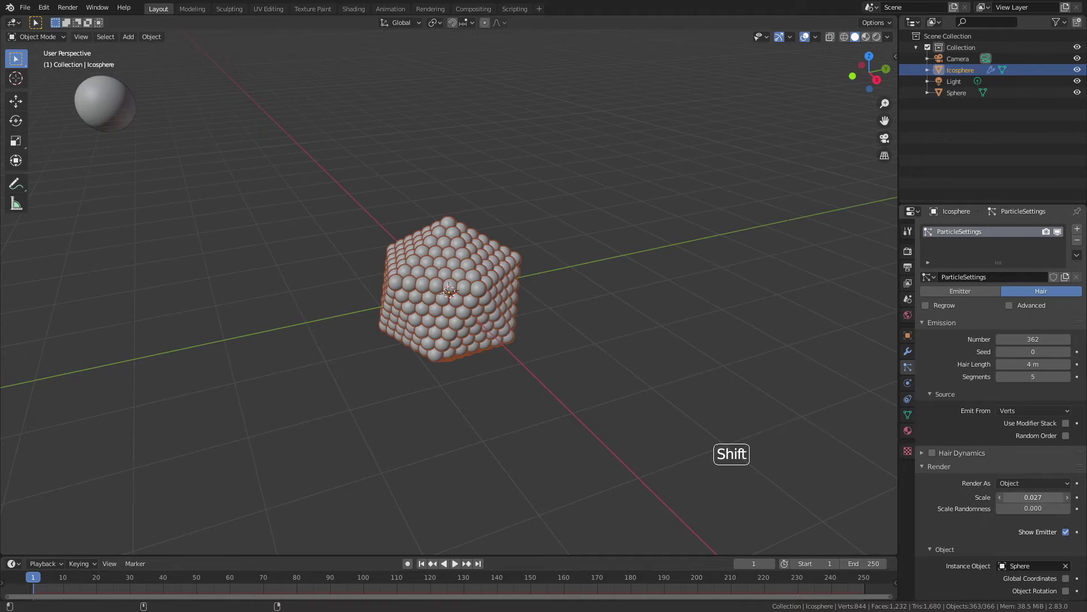
left_click_drag(1014, 497, 1008, 497, "shift")
scroll(557, 285, "up", 5)
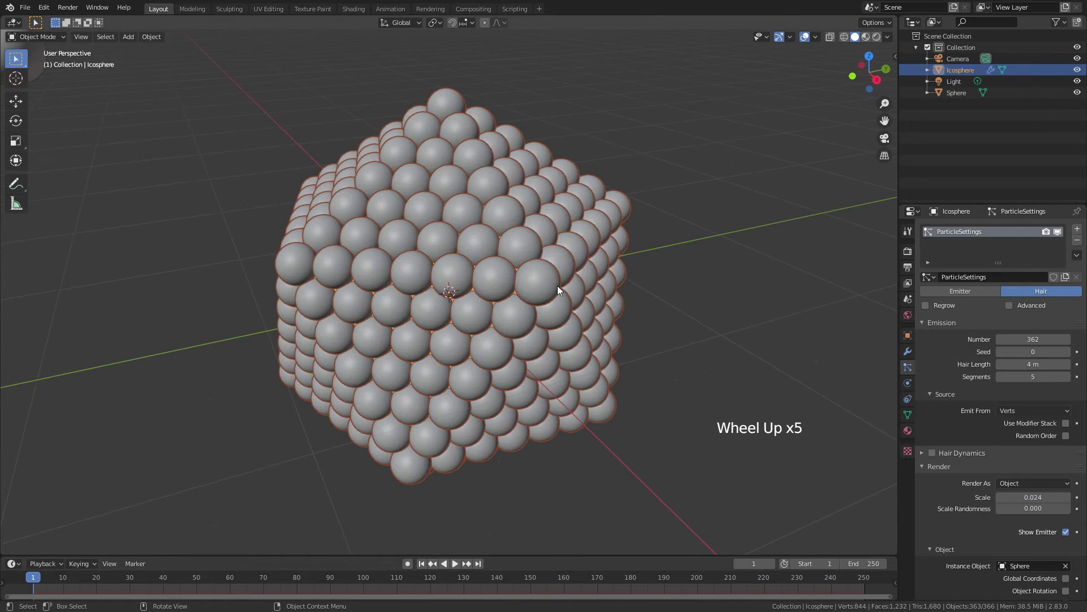
middle_click_drag(558, 285, 579, 313)
scroll(589, 322, "down", 4)
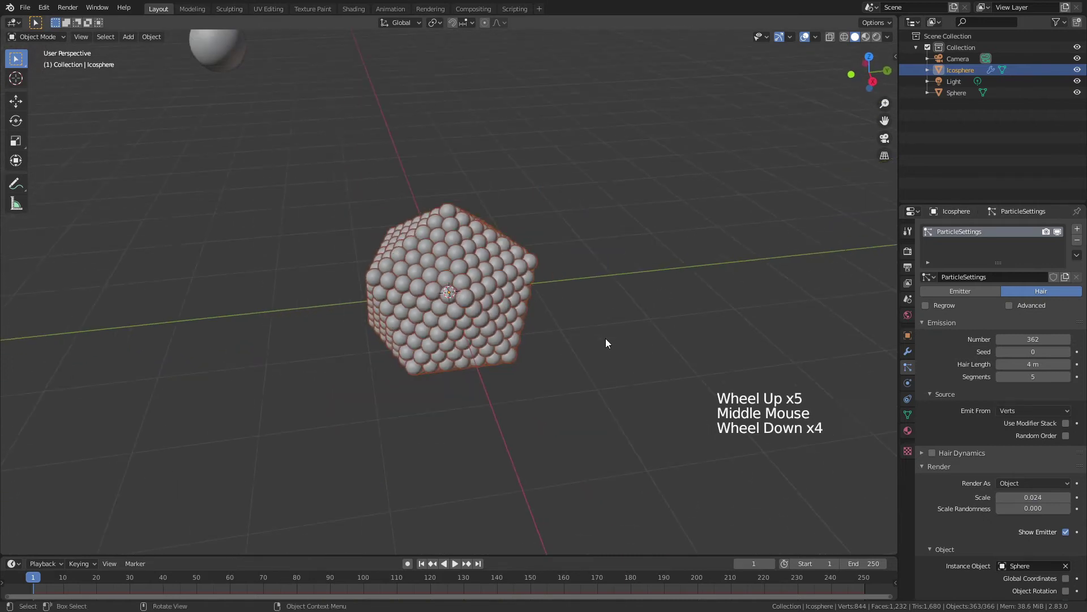
scroll(601, 317, "down", 1)
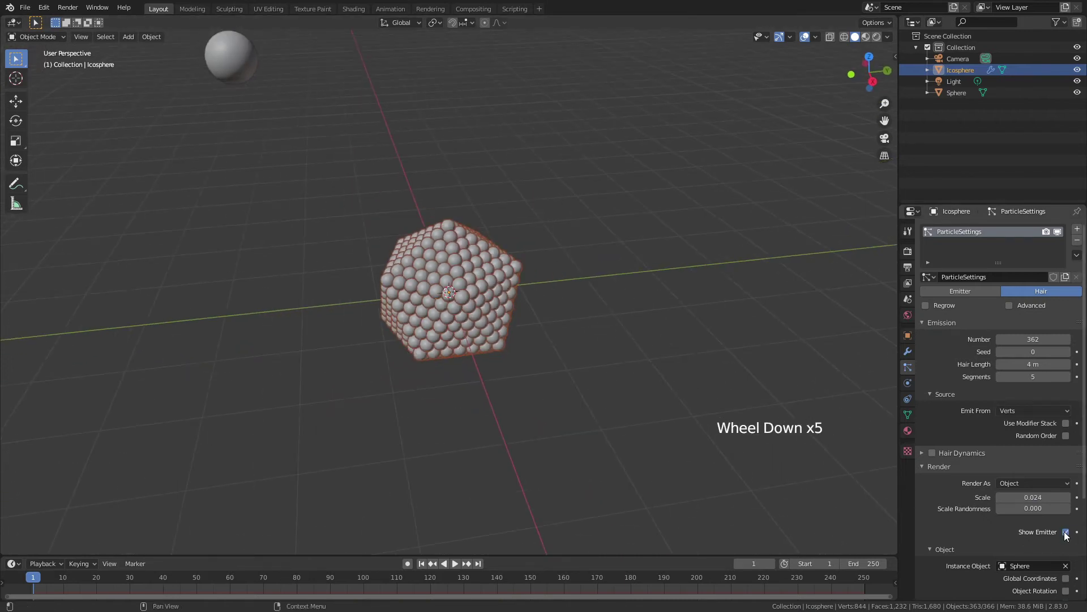
Turn off Show Emitter under both Render and Viewport Display
left_click(1066, 532)
scroll(1025, 498, "down", 6)
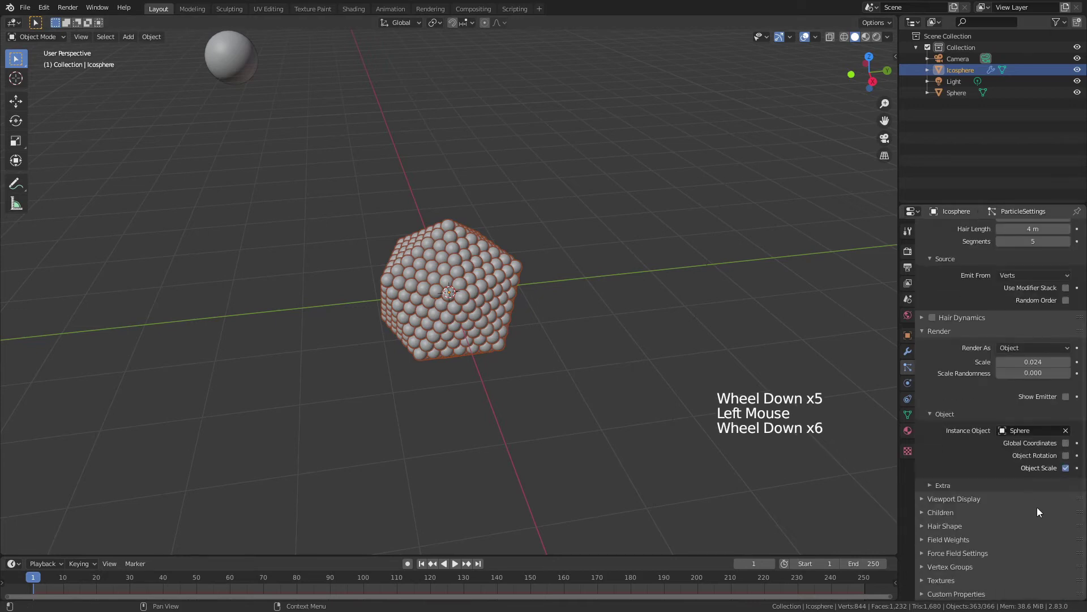
left_click(936, 500)
left_click(1066, 577)
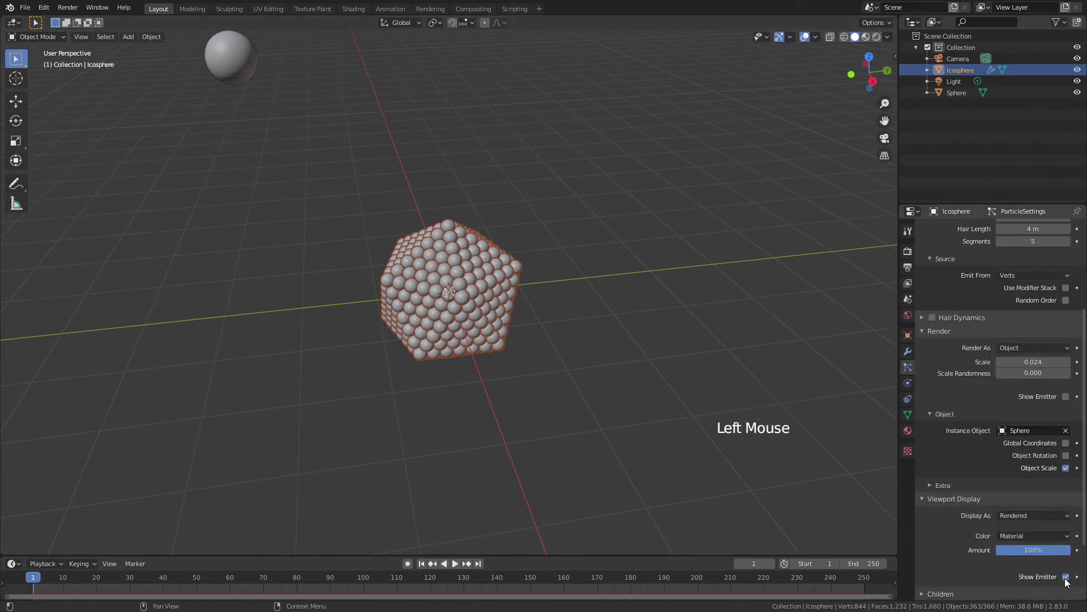
Deselect the icosphere, fine-tune the sphere scale and inspect the sphere cluster
left_click(600, 375)
middle_click_drag(600, 376, 494, 352)
scroll(495, 338, "up", 3)
scroll(494, 337, "up", 5)
mouse_move(1031, 362)
left_mouse_down("shift")
mouse_move(989, 361)
mouse_move(1051, 361)
left_mouse_up("shift")
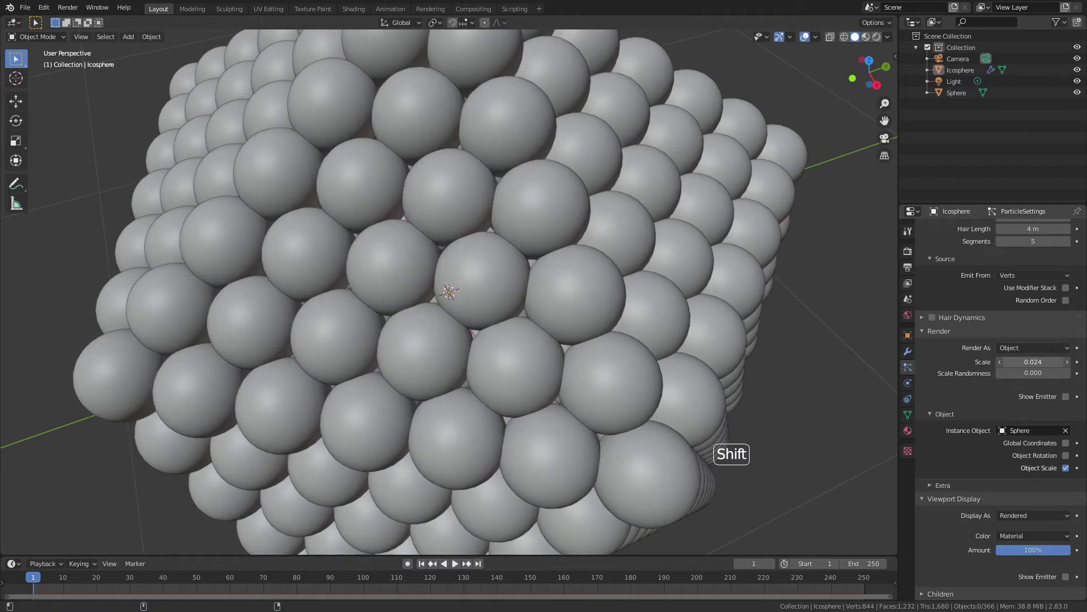
scroll(651, 306, "down", 5)
middle_click_drag(508, 333, 520, 335)
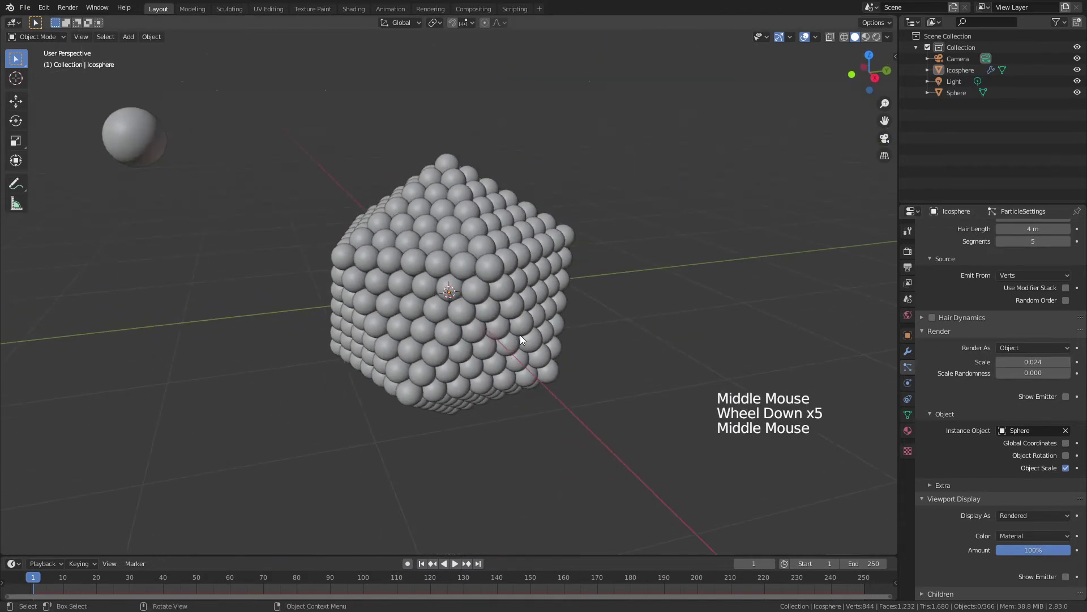
scroll(499, 314, "down", 2)
Give Sphere a new material with Metallic 1.000 and Roughness 0.250
left_click(169, 161)
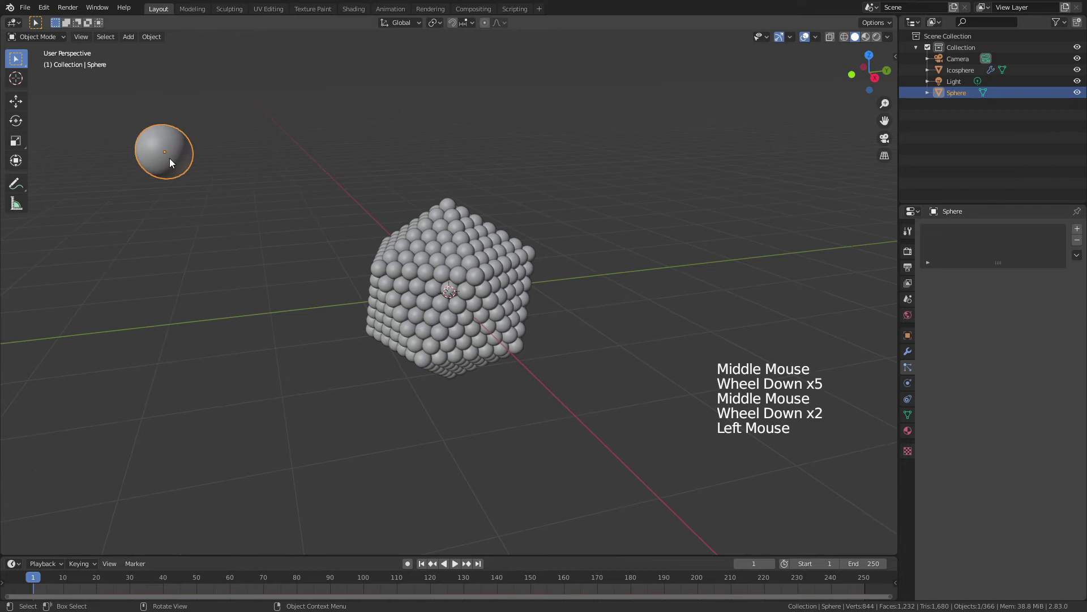
left_click(906, 432)
left_click(1008, 278)
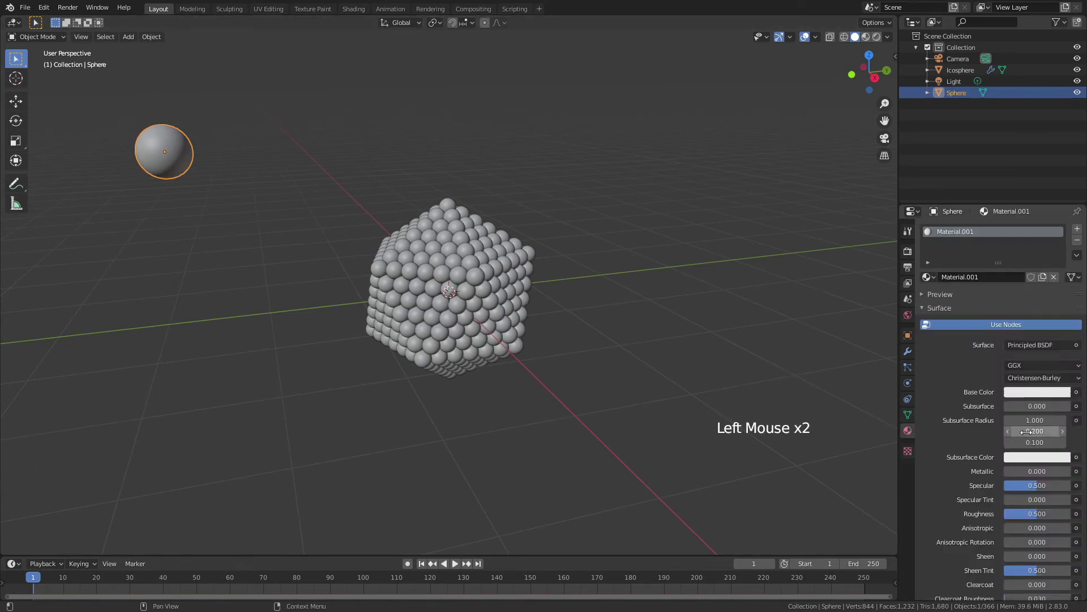
left_click_drag(1019, 474, 1074, 475)
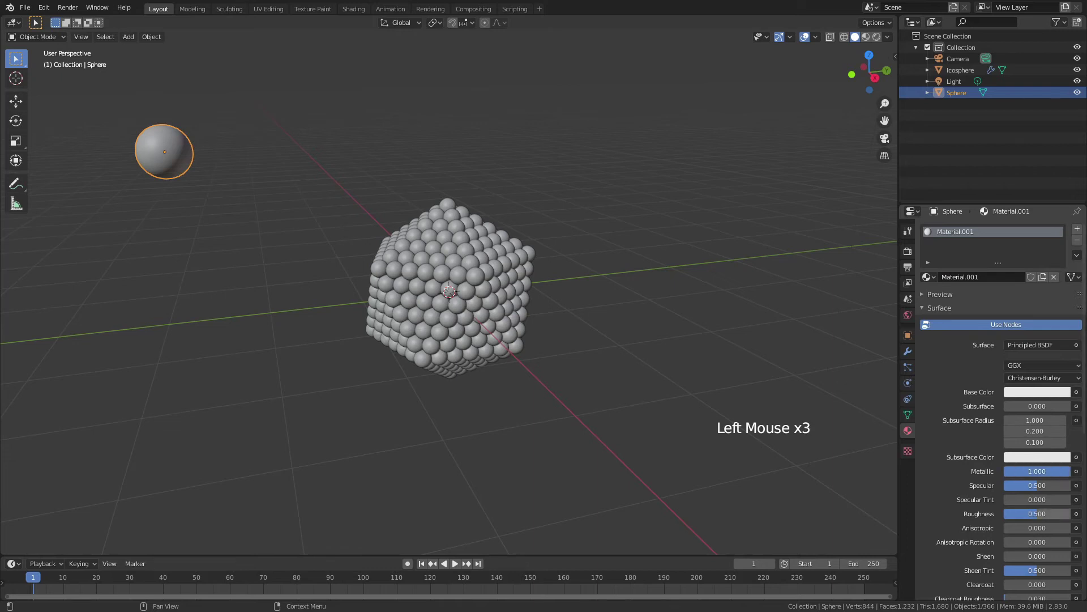
left_click_drag(1038, 514, 1021, 513)
Switch to Material Preview and place a duplicate of the sphere beside the original
key("z")
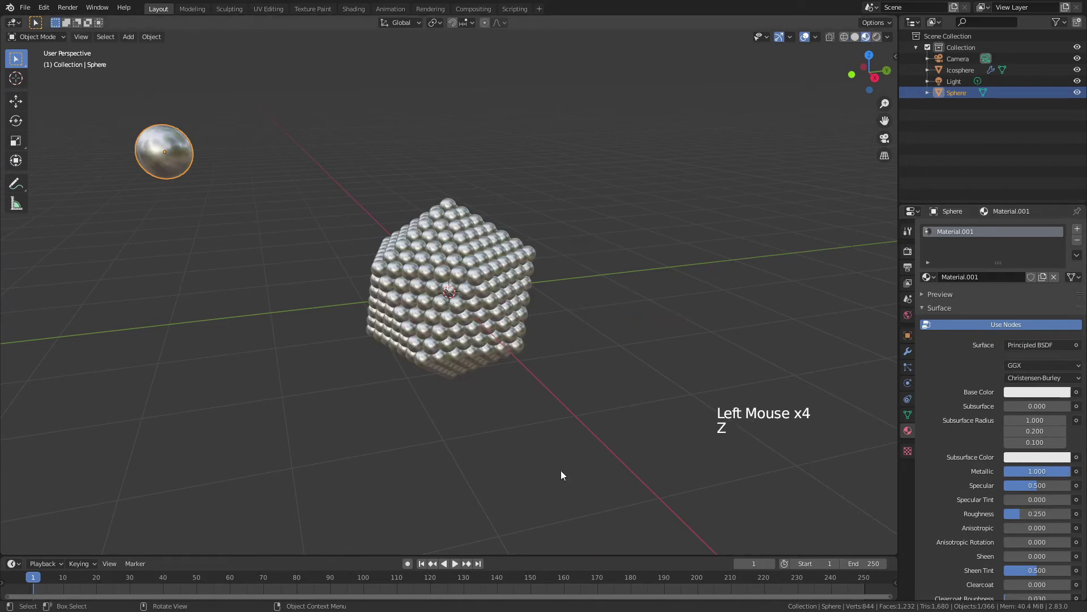
mouse_move(561, 470)
middle_mouse_down()
mouse_move(455, 239)
mouse_move(440, 260)
middle_mouse_up()
scroll(473, 276, "up", 4)
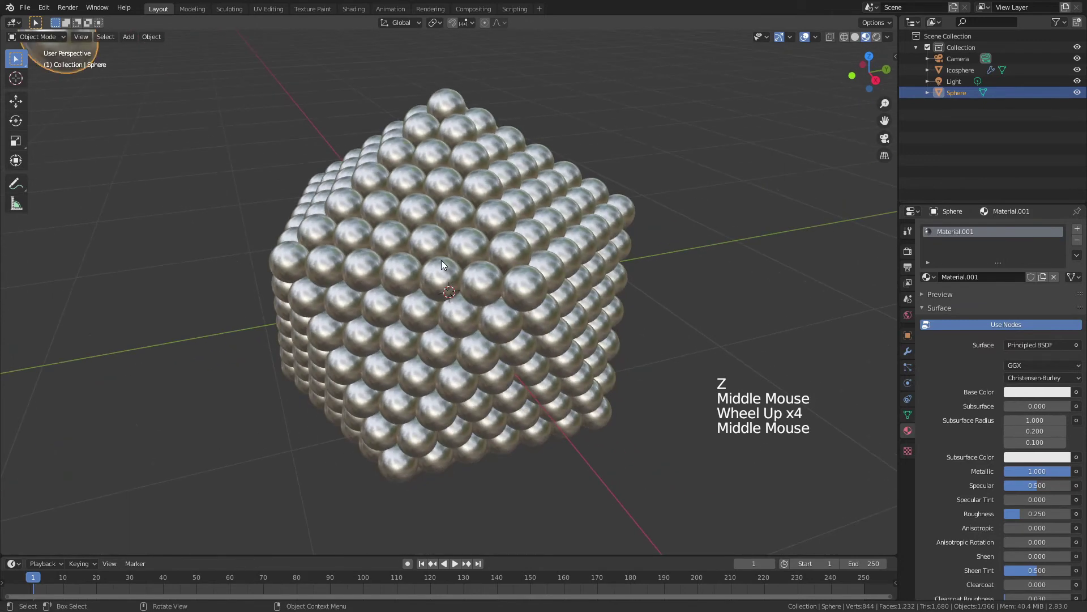
scroll(442, 260, "down", 3)
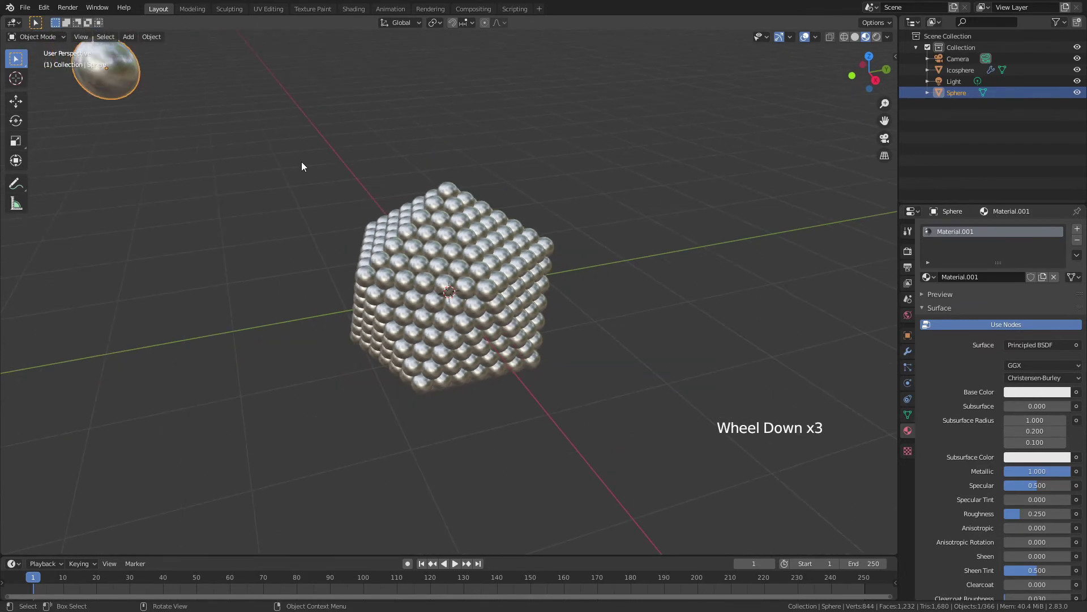
left_click(128, 82)
key("shift+d")
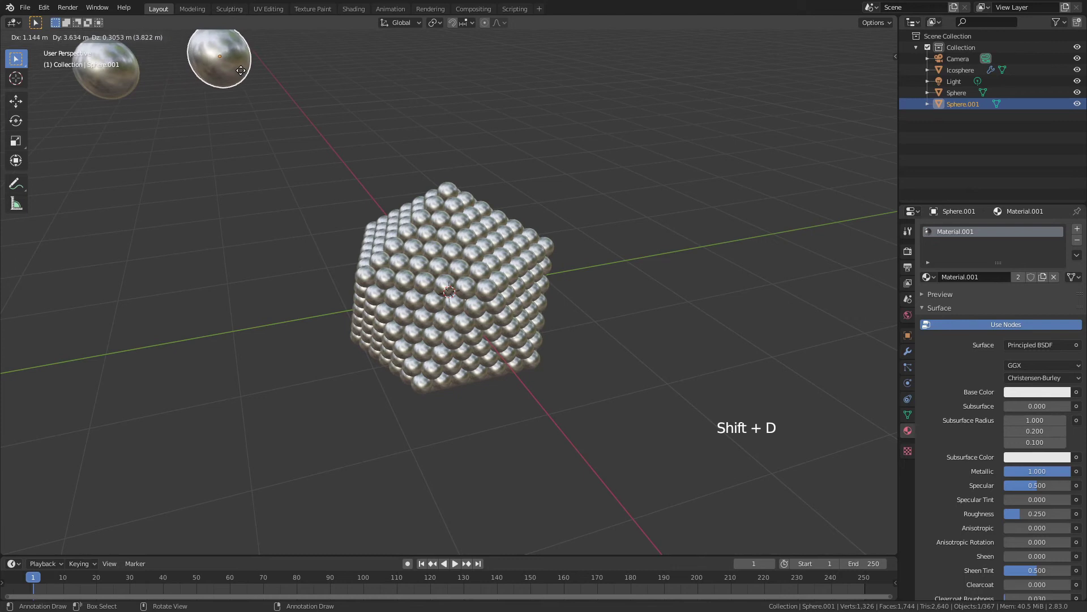
left_click(241, 73)
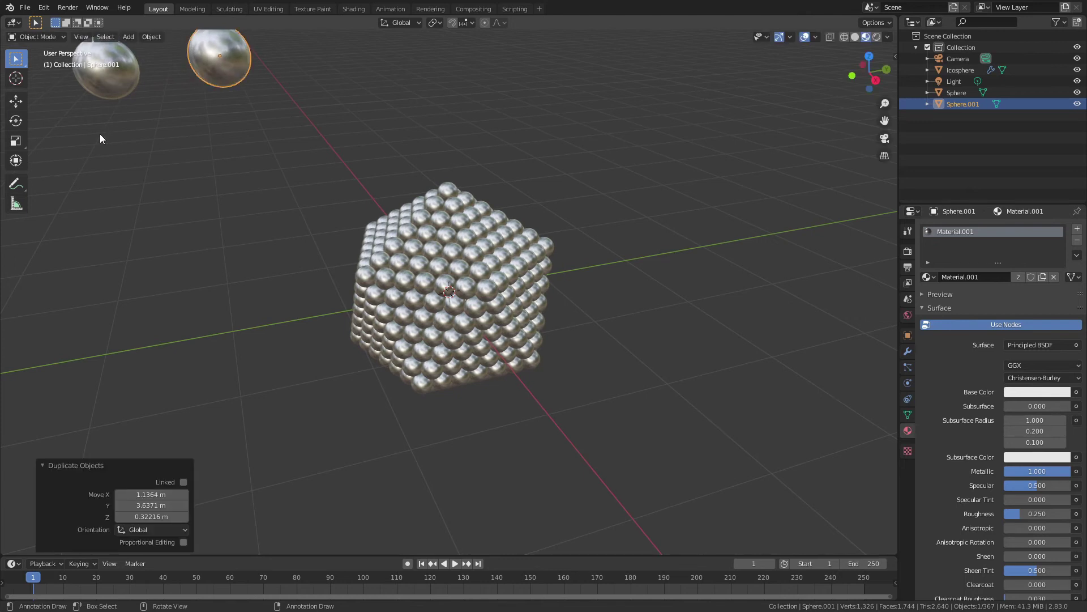
Move both spheres into a new collection named 'Spheres'
left_click(113, 85, "shift")
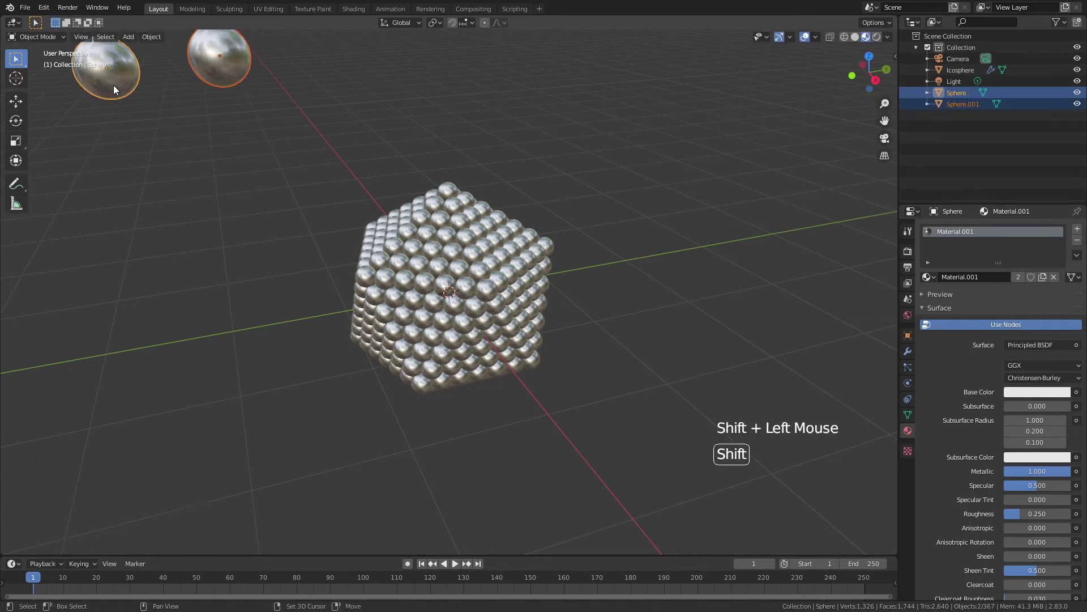
key("m")
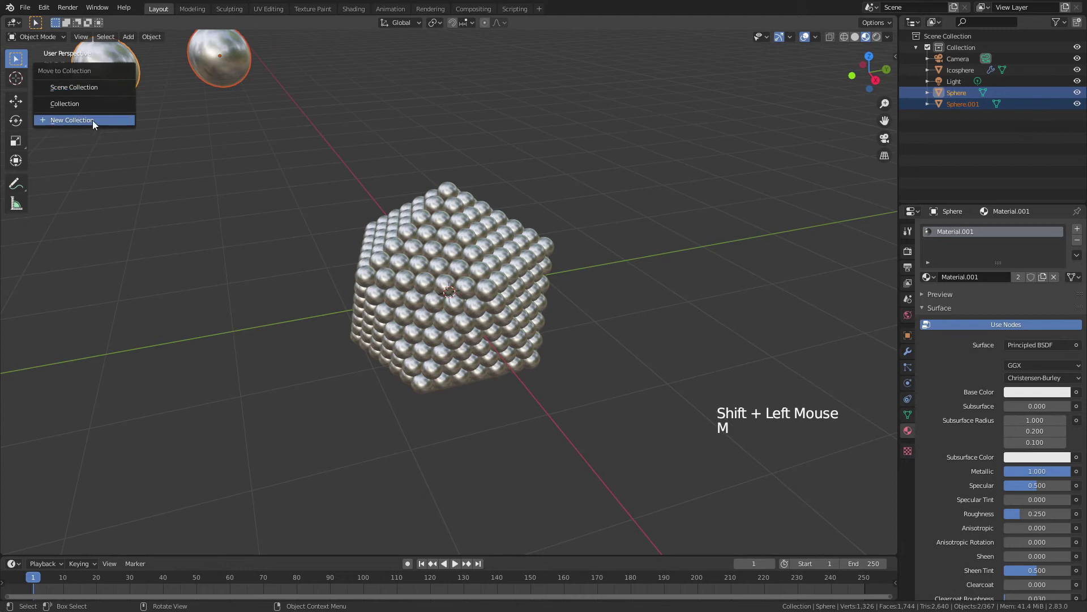
left_click(91, 120)
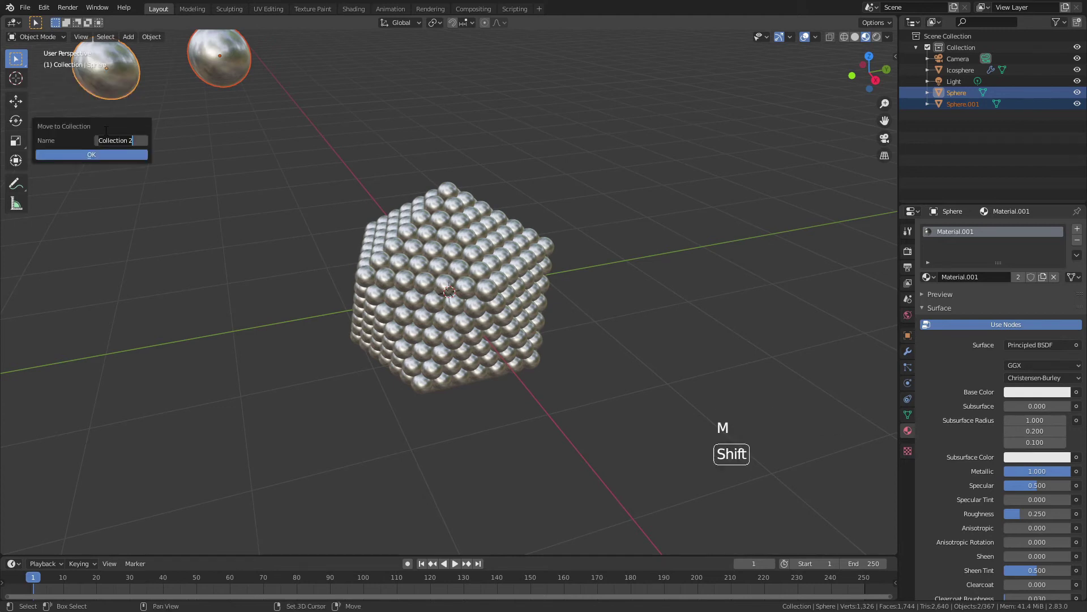
type("Spheres")
key("Return")
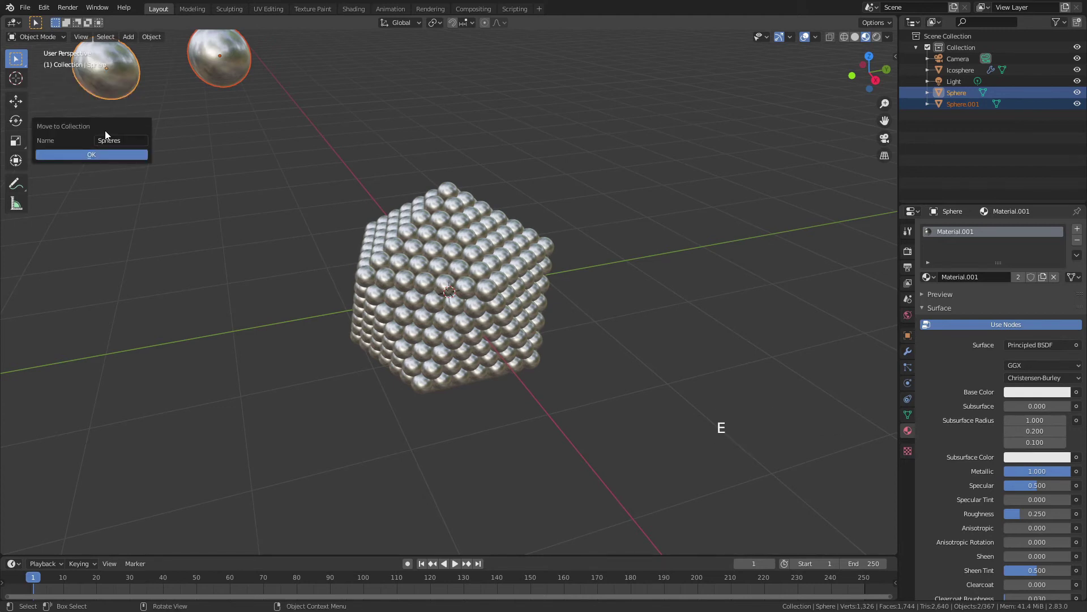
Give Sphere.001 its own single-user Material.002 with Base Color value darkened to 0.373
left_click(107, 156)
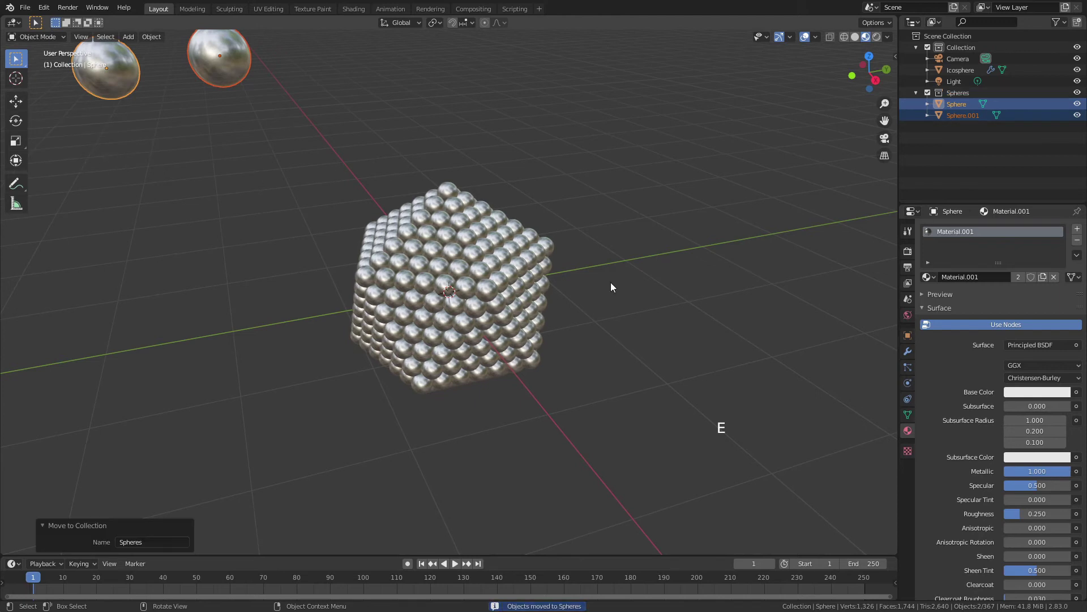
left_click(224, 63)
left_click(223, 81)
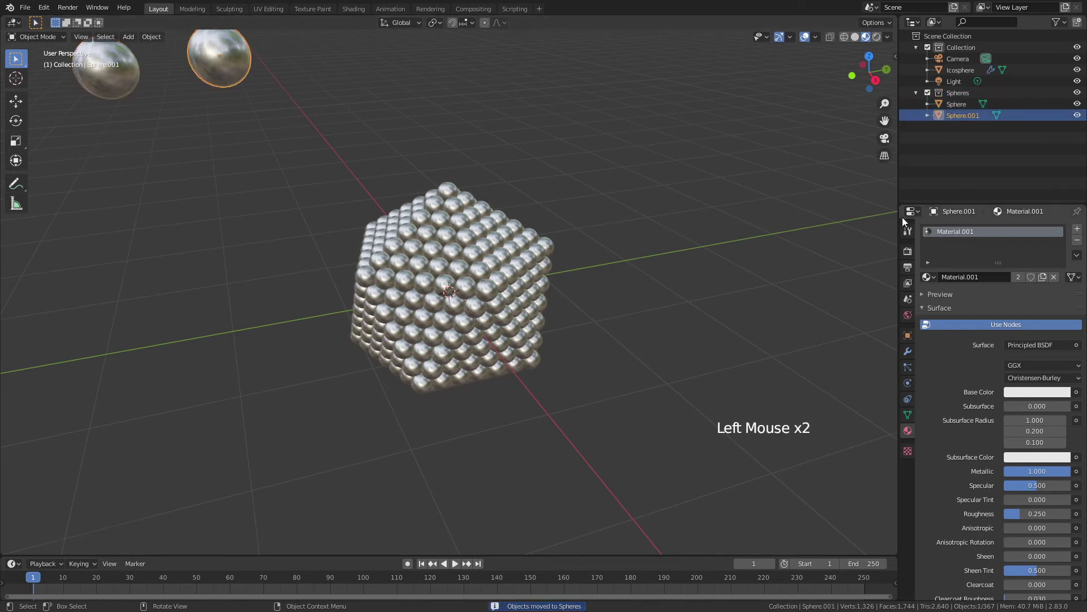
left_click(1018, 277)
left_click(1031, 392)
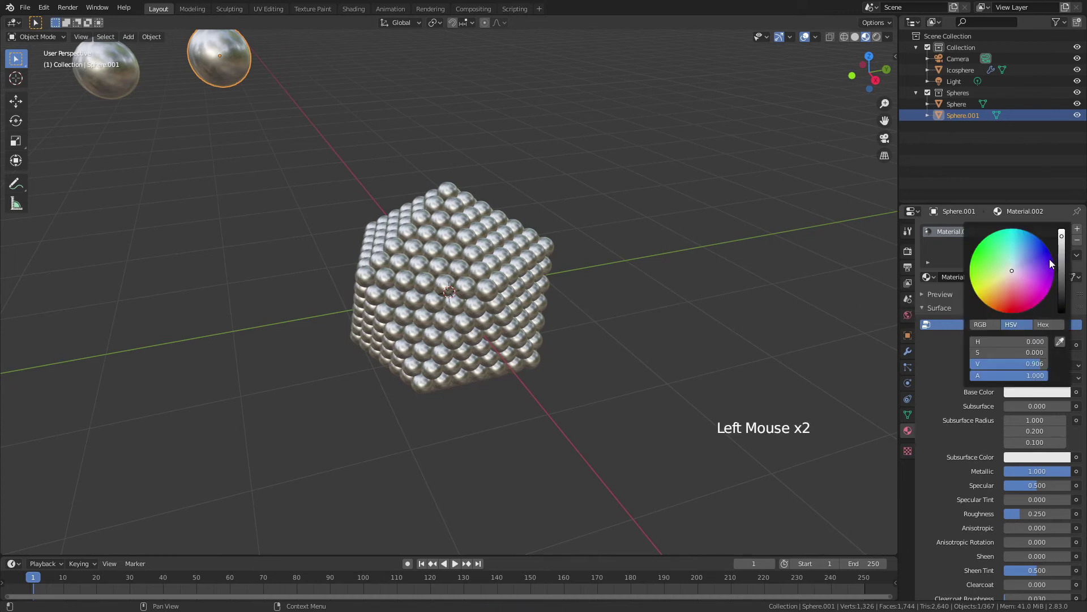
left_click_drag(1062, 258, 1062, 281)
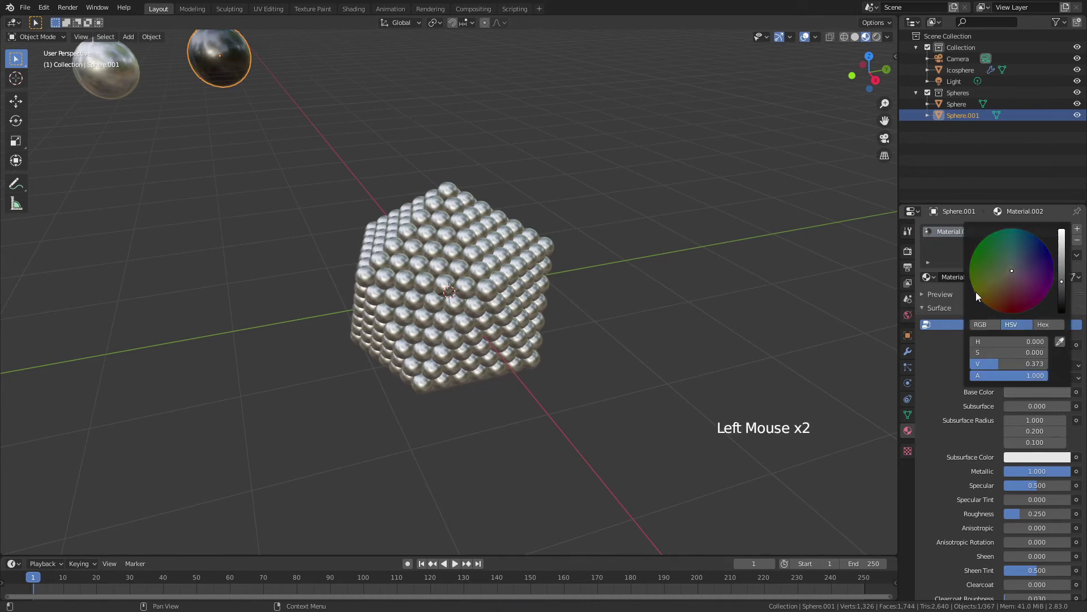
Set the icosphere's particles to Render As Collection, using the Spheres collection
left_click(507, 305)
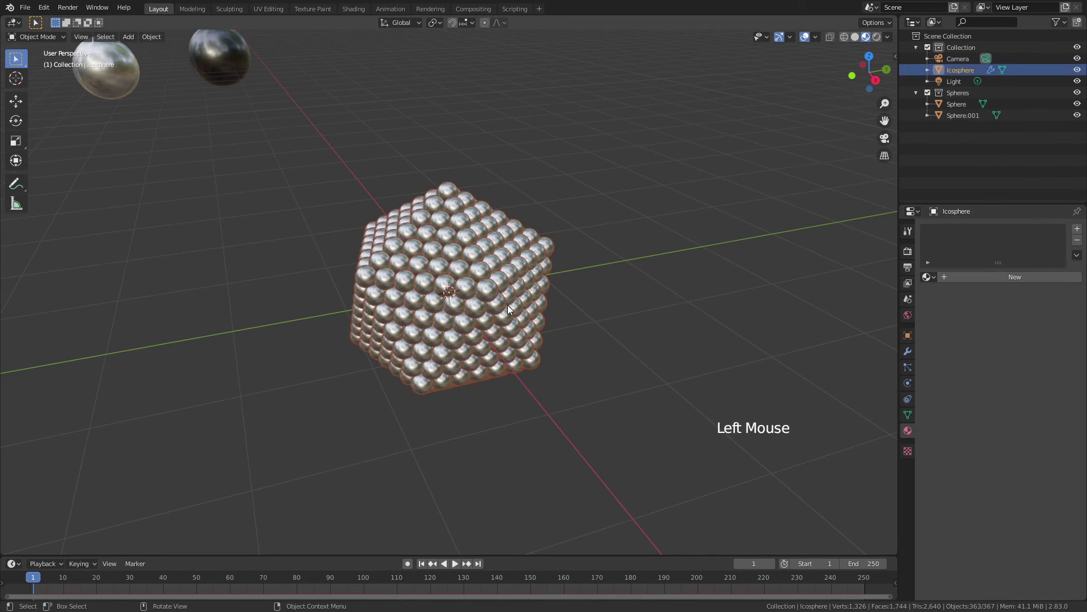
left_click(907, 368)
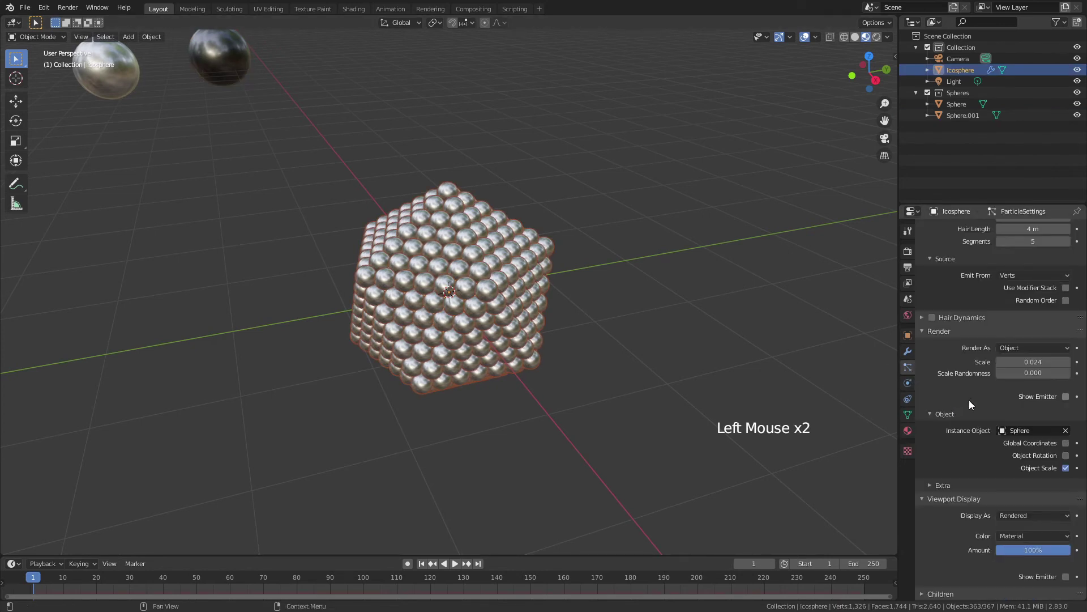
left_click(1024, 349)
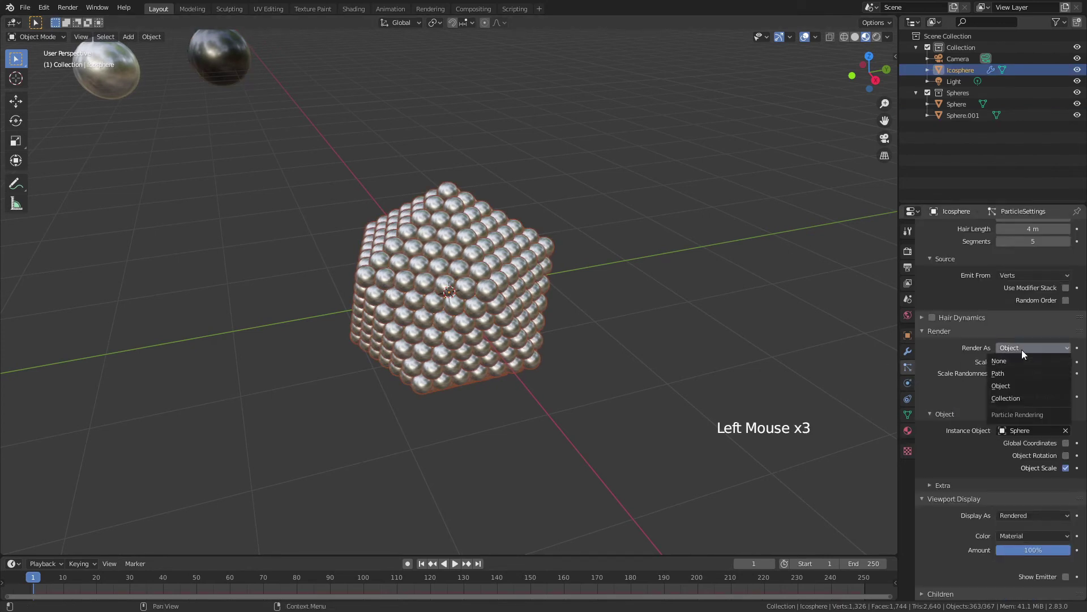
left_click(1017, 398)
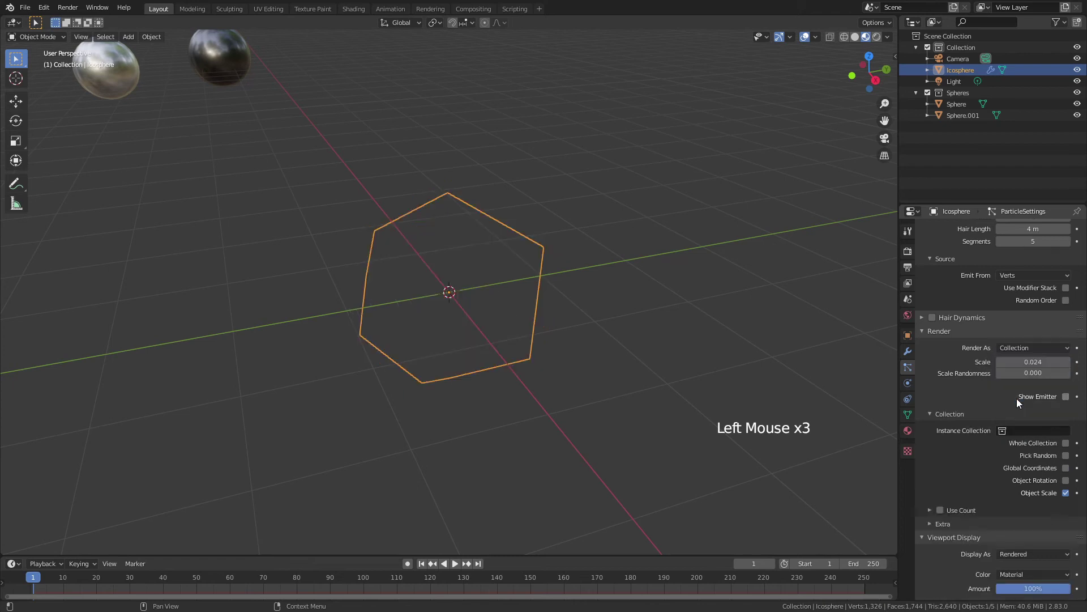
left_click(1025, 431)
left_click(985, 457)
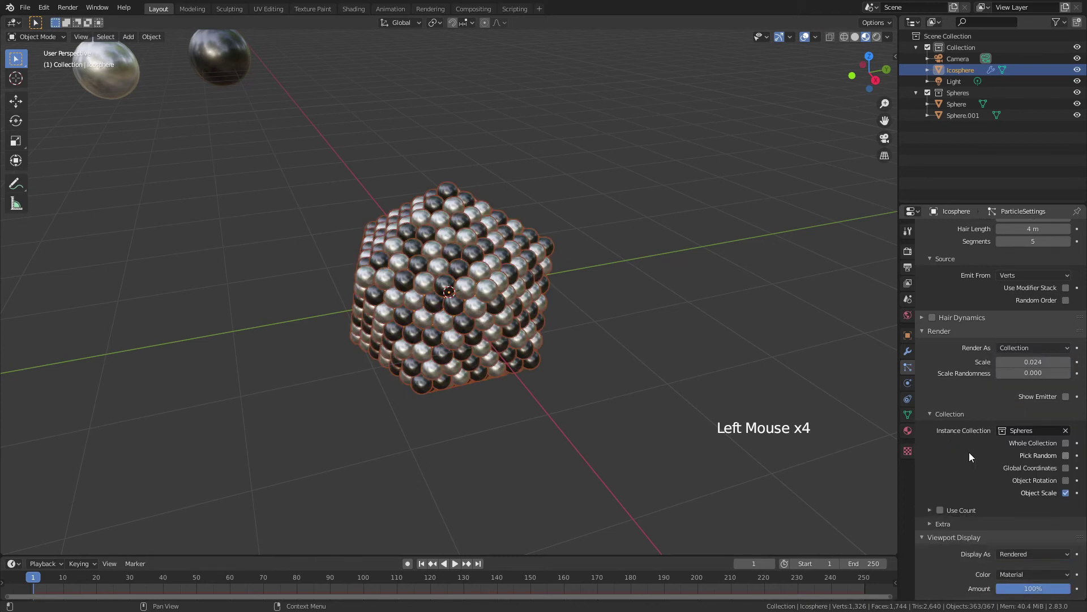
middle_click_drag(506, 270, 484, 249)
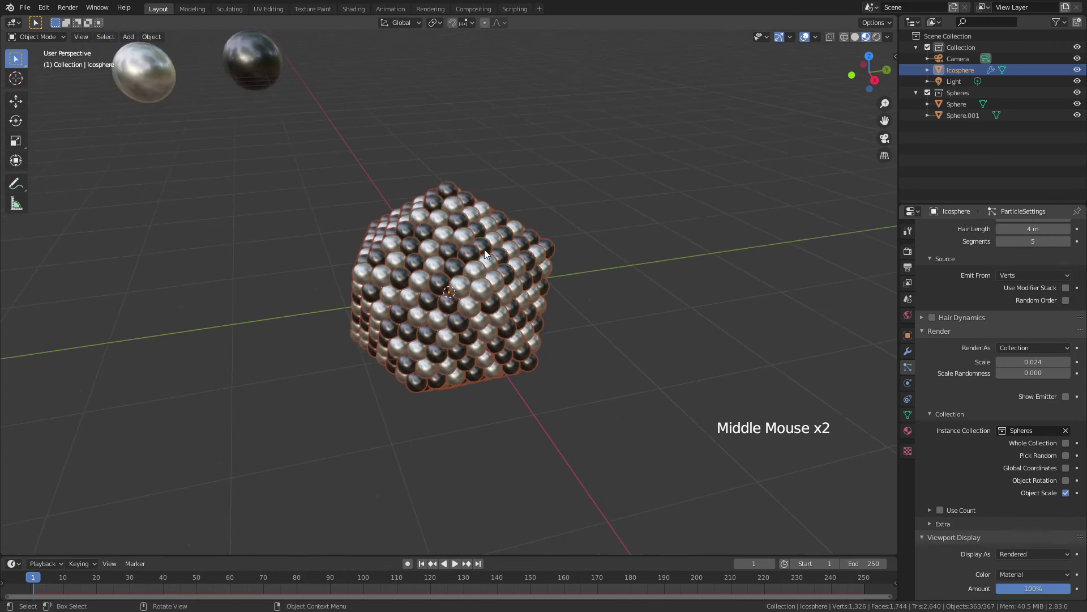
Enable Pick Random for the instance collection and bump the particle seed by one
scroll(446, 239, "up", 3)
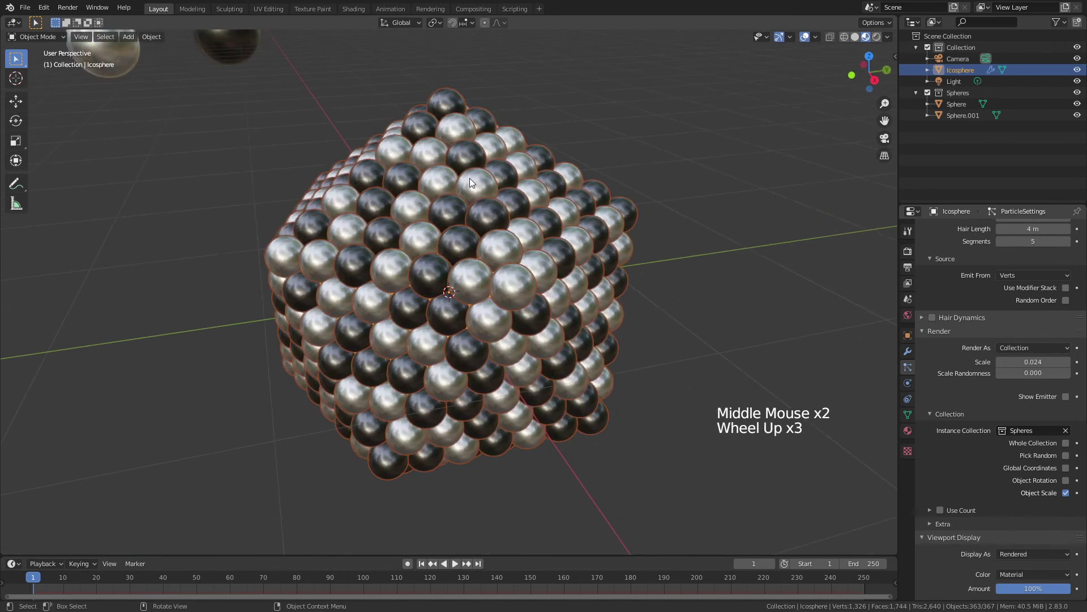
scroll(1060, 283, "up", 3)
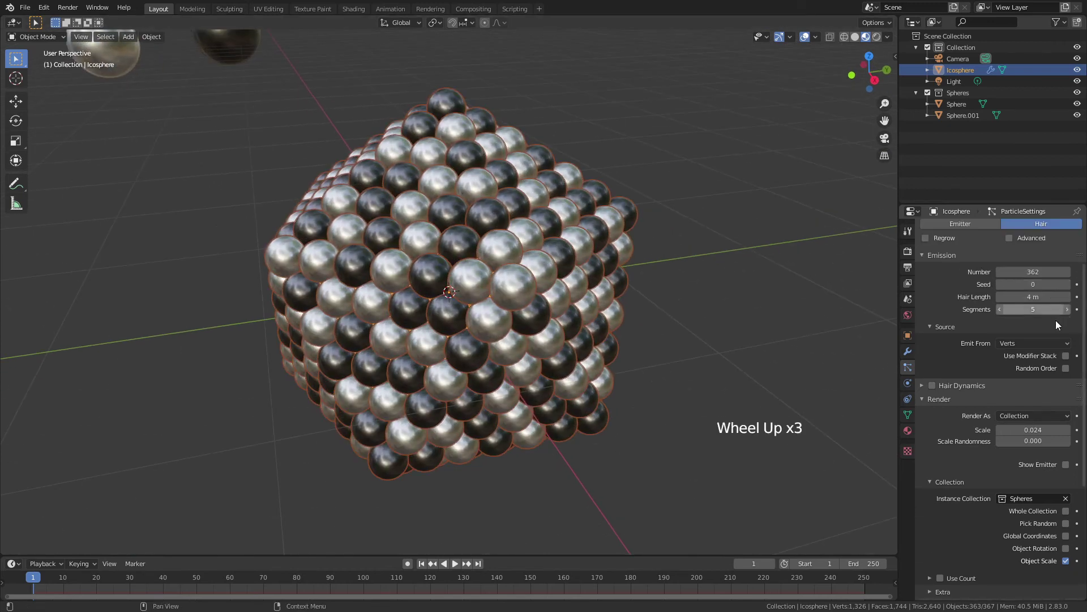
scroll(1057, 340, "down", 4)
scroll(1059, 348, "up", 4)
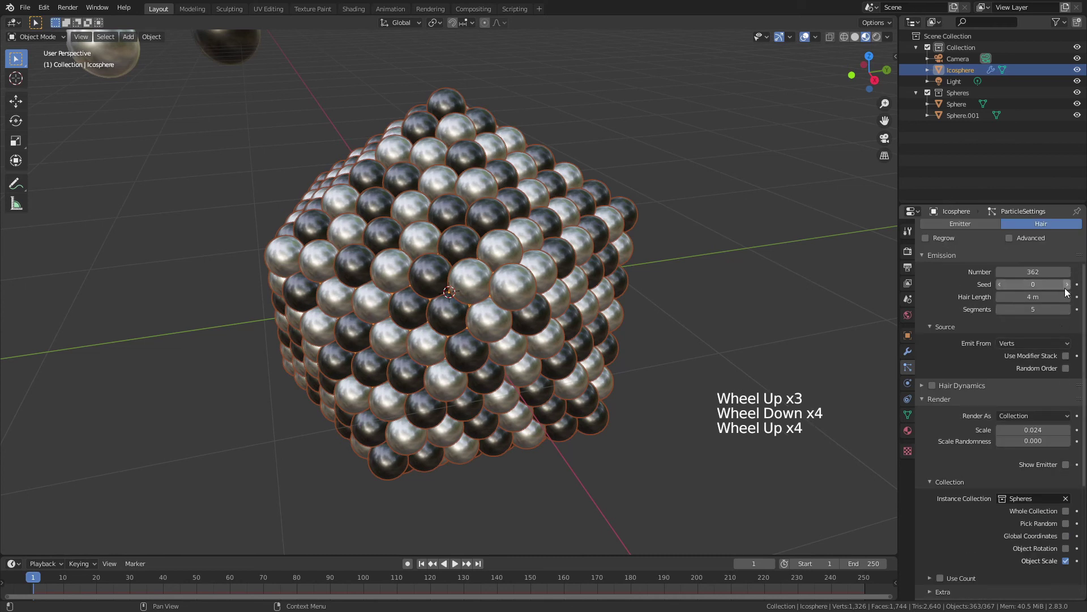
left_click(1065, 289)
scroll(1019, 414, "down", 5)
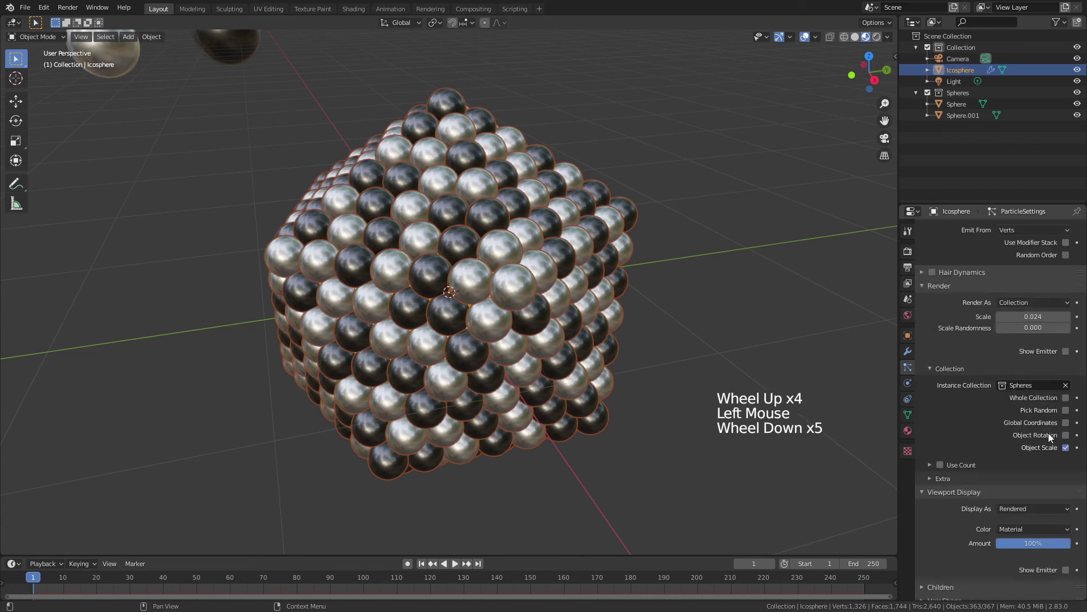
left_click(1066, 410)
Raise the particle seed to 5 and orbit out to view the whole scene
scroll(1073, 351, "up", 7)
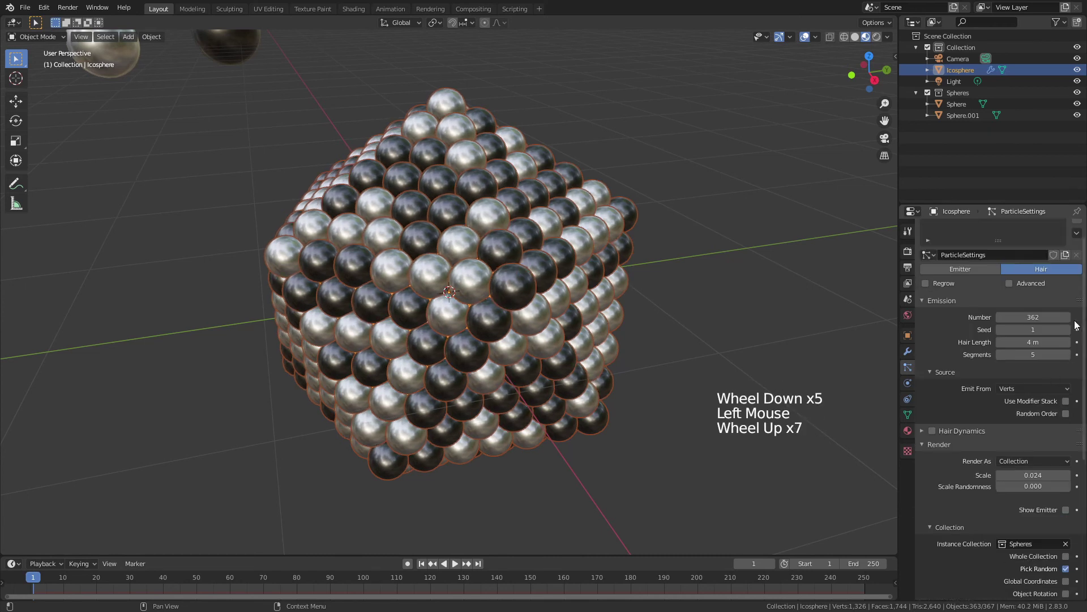
scroll(1076, 326, "up", 2)
left_click(1067, 352)
left_click(1067, 352)
left_click(1068, 353)
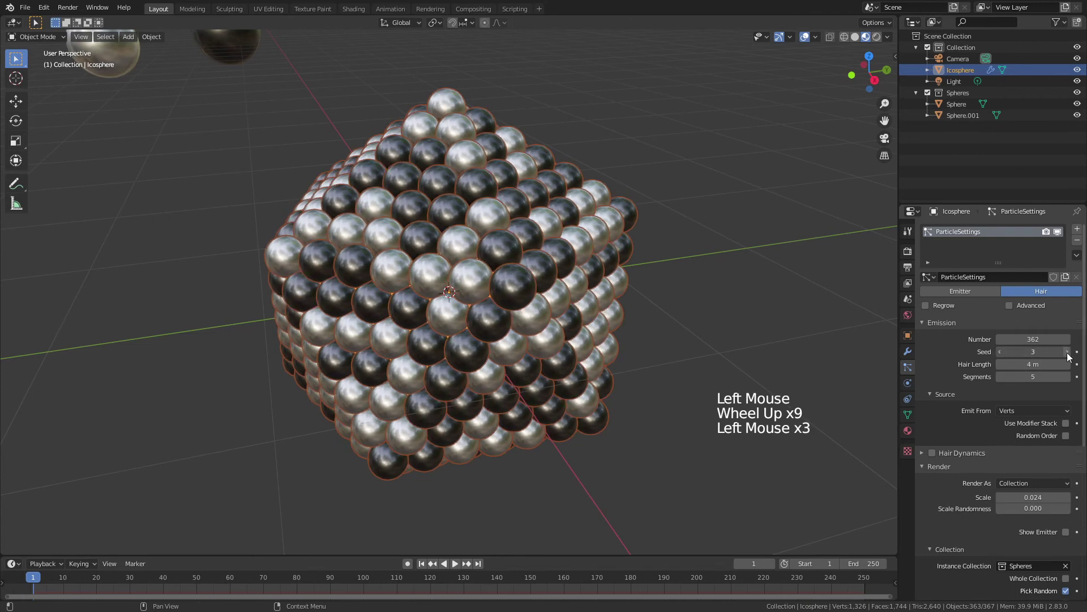
left_click(1067, 352)
scroll(531, 274, "down", 3)
middle_click_drag(498, 269, 646, 304)
scroll(532, 292, "down", 4)
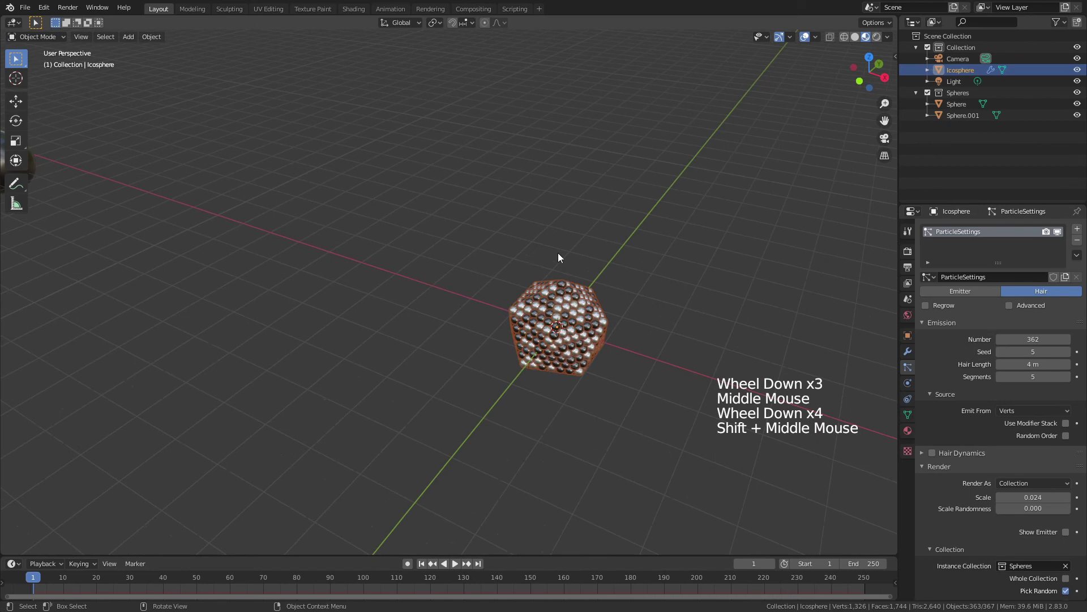
scroll(561, 257, "down", 2)
middle_click_drag(417, 223, 350, 187)
Duplicate the dark Sphere.001 five times into Sphere.002–Sphere.006, placed around the existing spheres
left_click(355, 141)
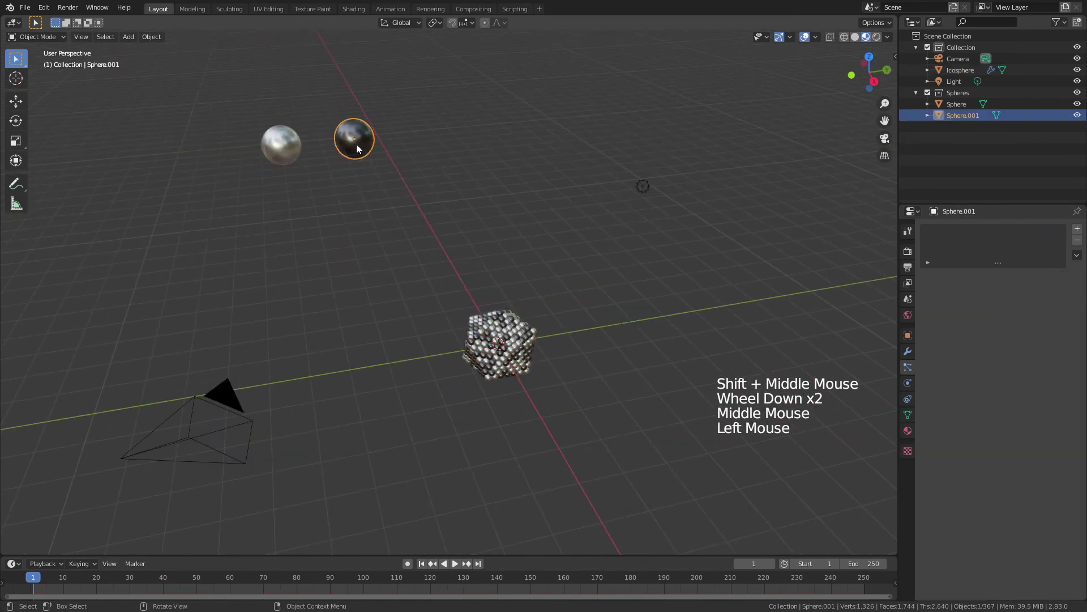
key("shift+d")
left_click(510, 224)
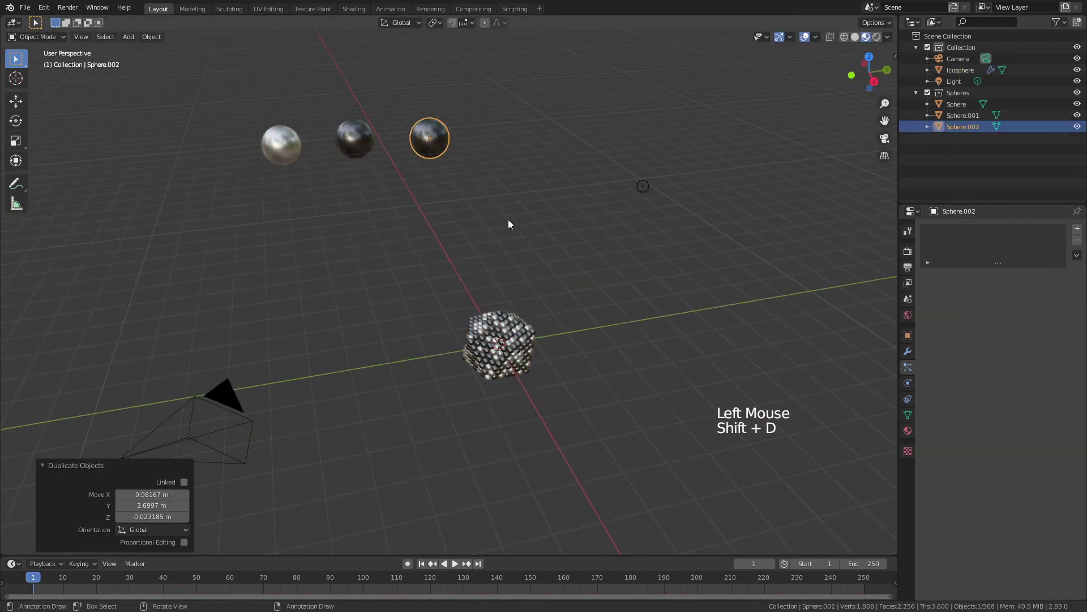
key("shift+d")
left_click(596, 207)
key("shift+d")
left_click(704, 206)
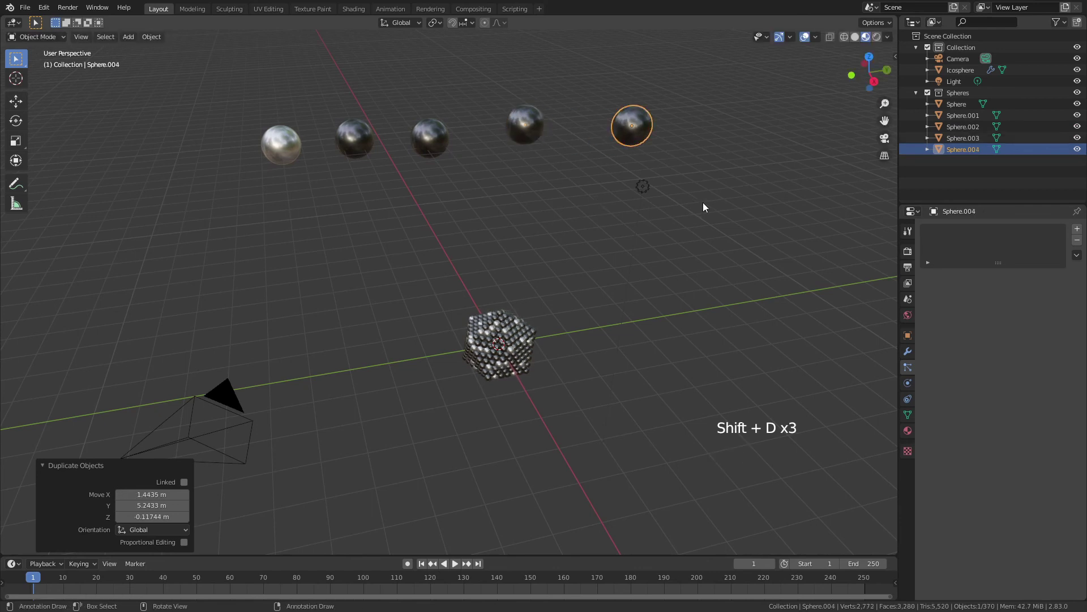
key("shift+d")
left_click(542, 269)
key("shift+d")
left_click(434, 291)
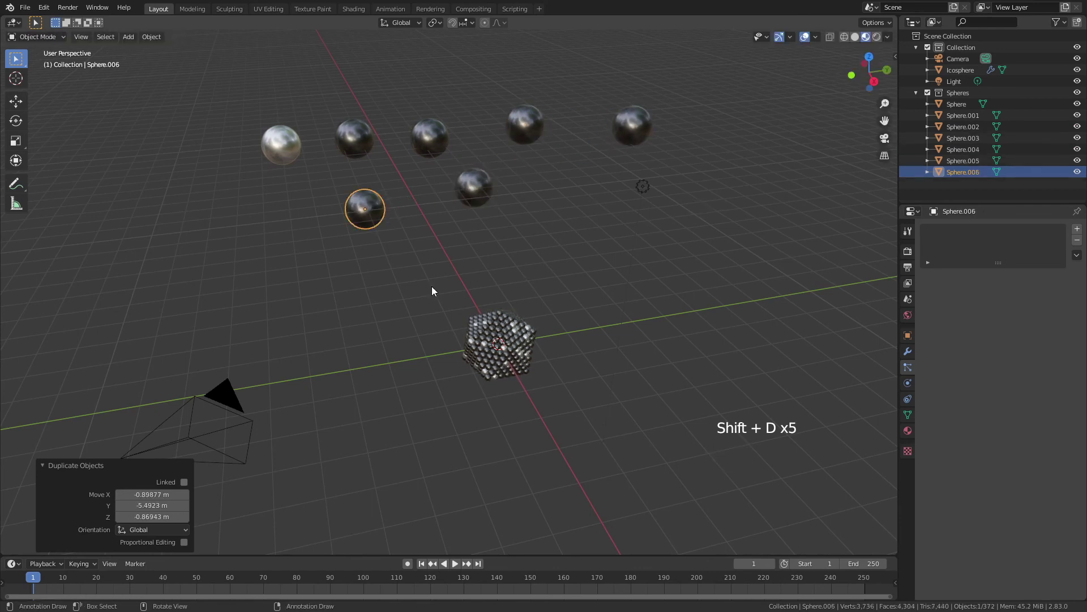
scroll(442, 295, "up", 4)
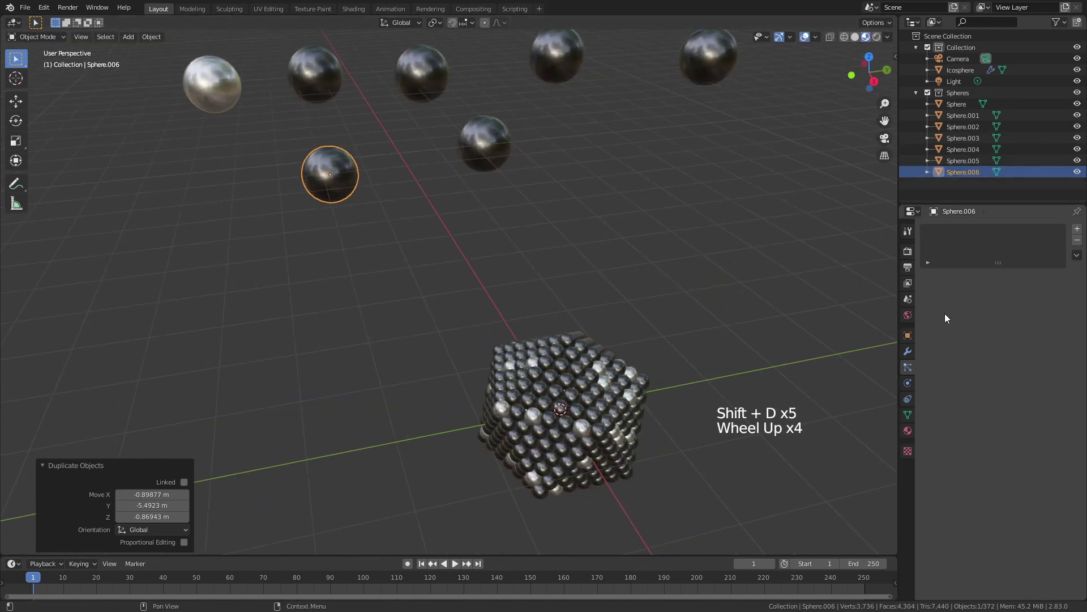
Make Sphere.006's Material.003 single-user and set its Base Color to copper orange
left_click(908, 429)
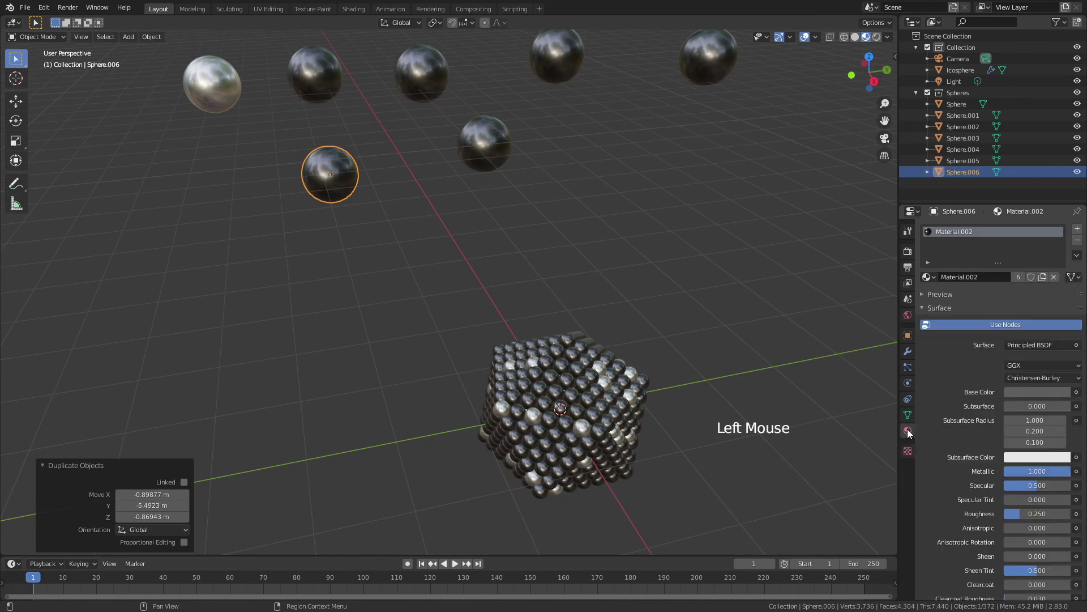
left_click(1019, 280)
left_click(1036, 391)
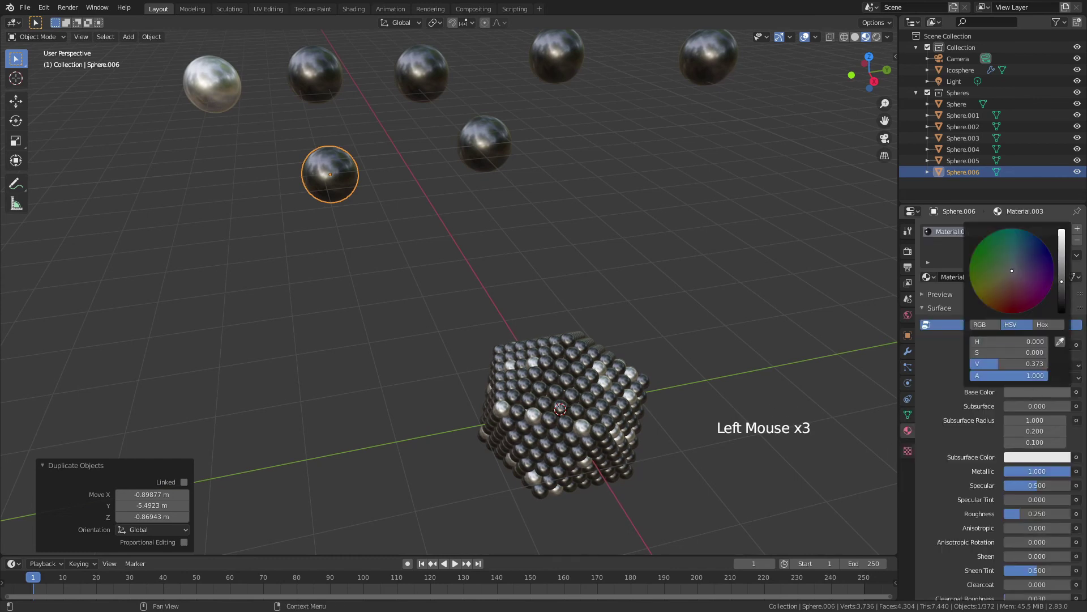
left_click(976, 293)
left_click_drag(1066, 249, 1062, 230)
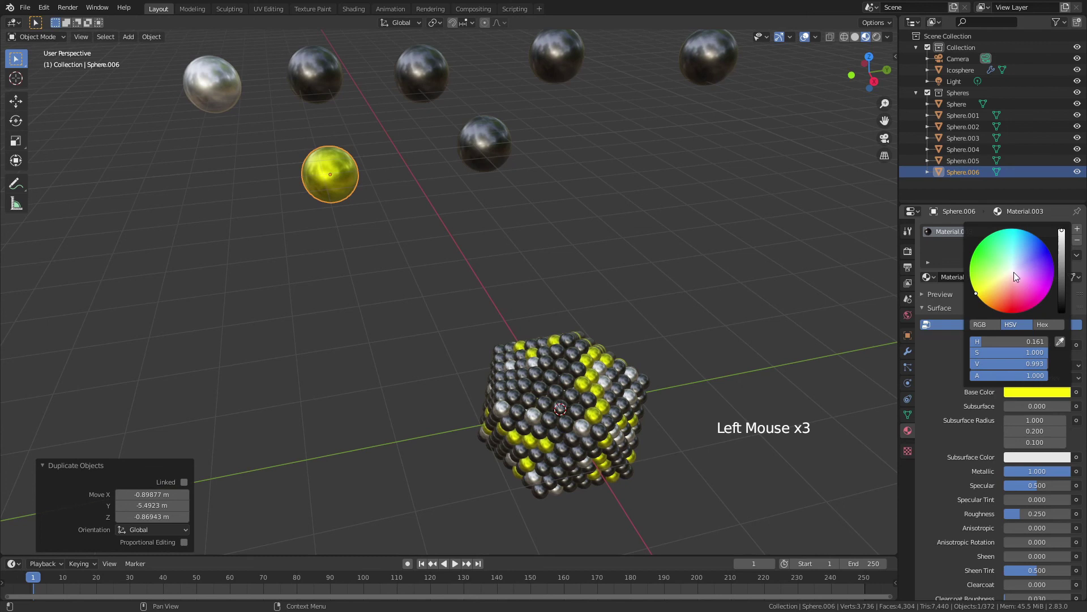
left_click(985, 301)
left_click_drag(985, 300, 993, 305)
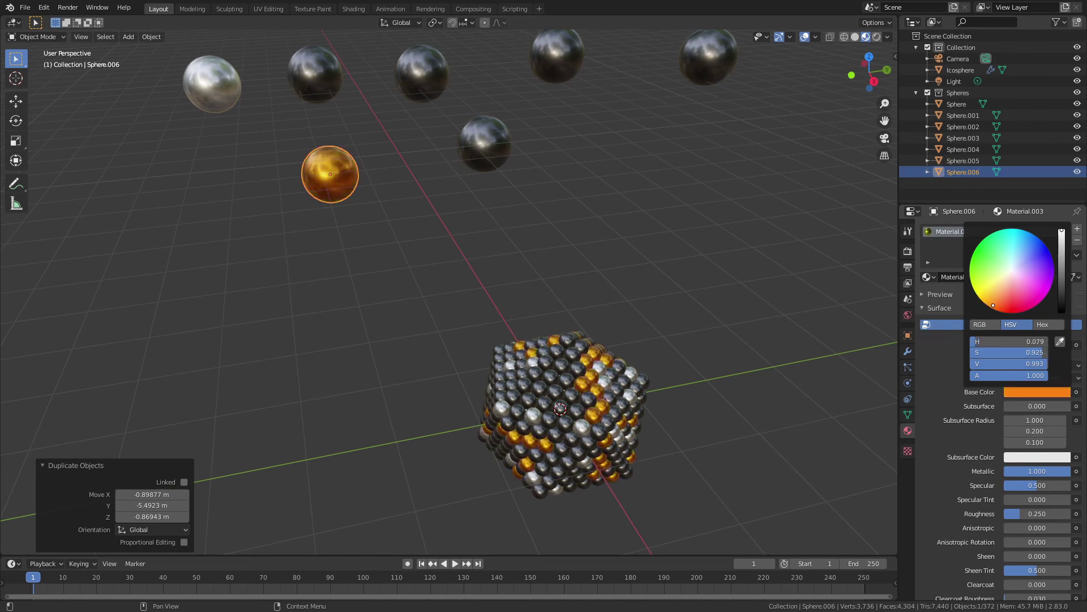
left_click(731, 351)
middle_click_drag(688, 314, 604, 266)
scroll(648, 294, "up", 2)
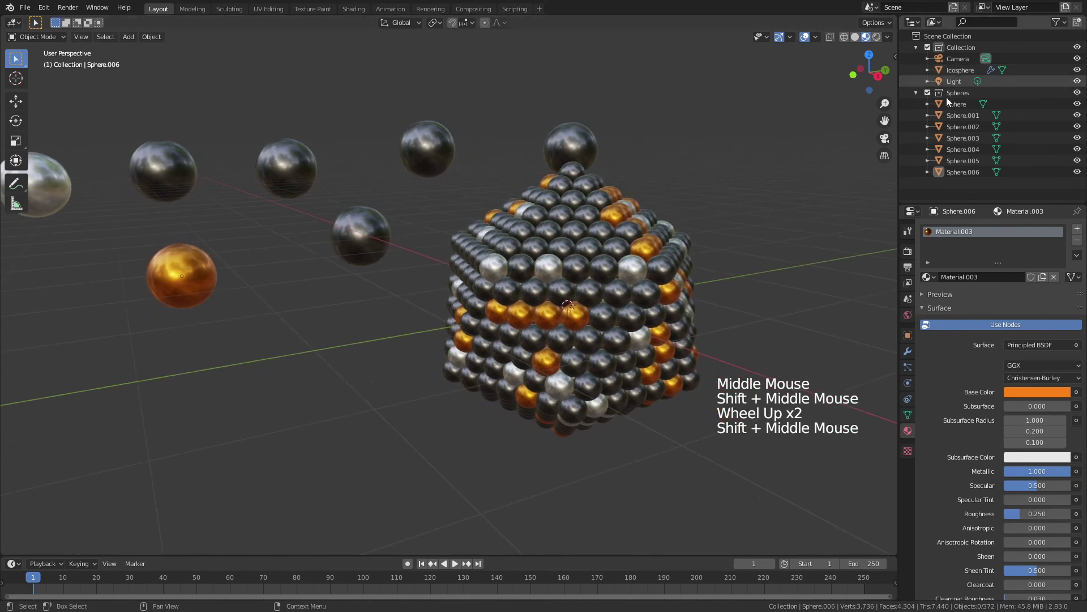
Collapse the Spheres collection in the Outliner, then orbit to view the chrome, dark and copper cube
left_click(916, 91)
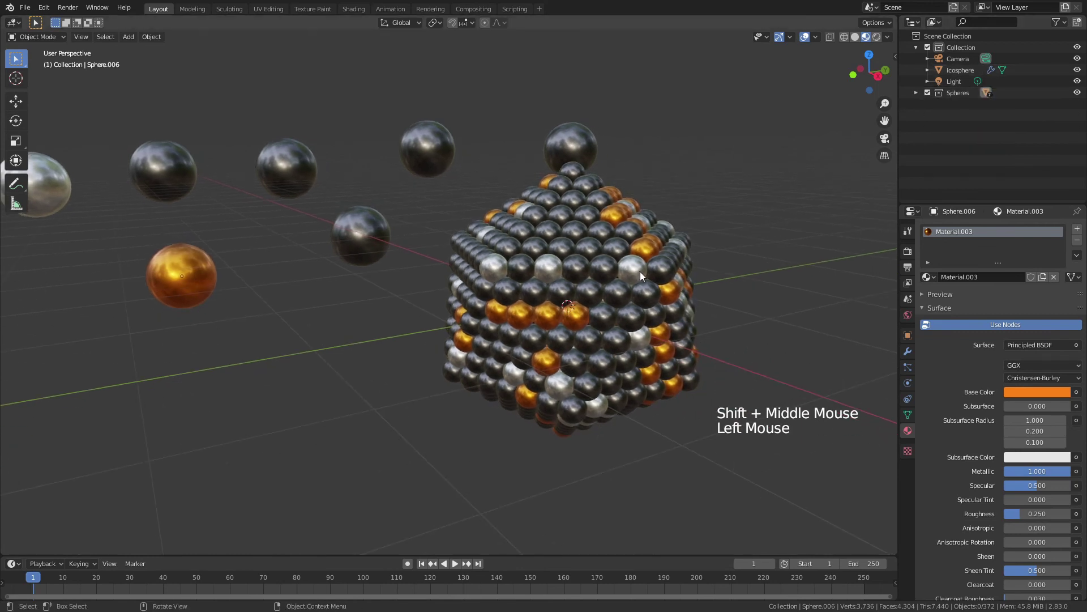
middle_click_drag(611, 280, 661, 216)
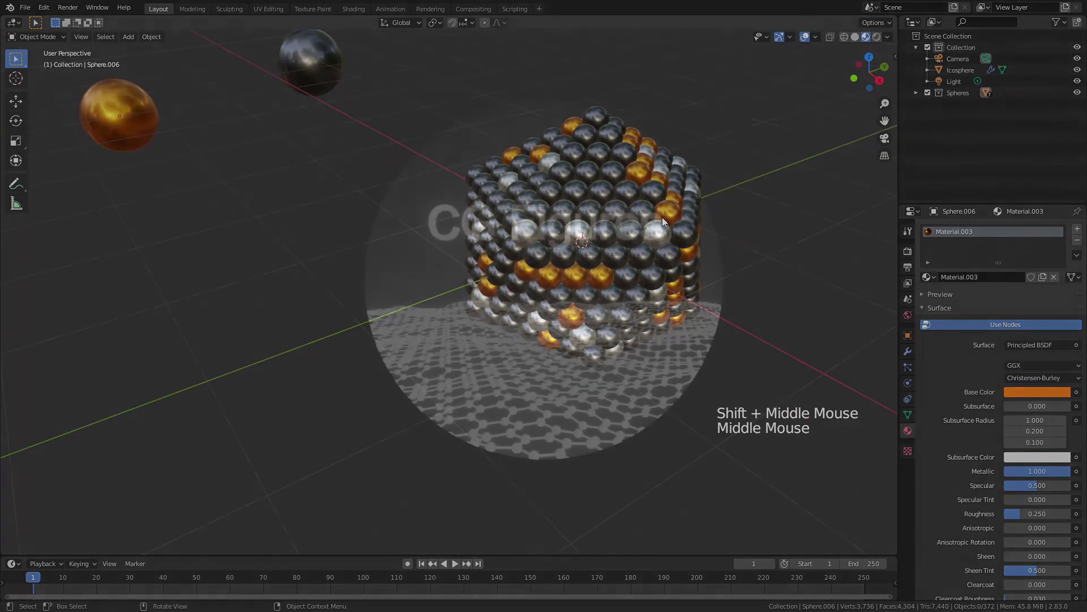